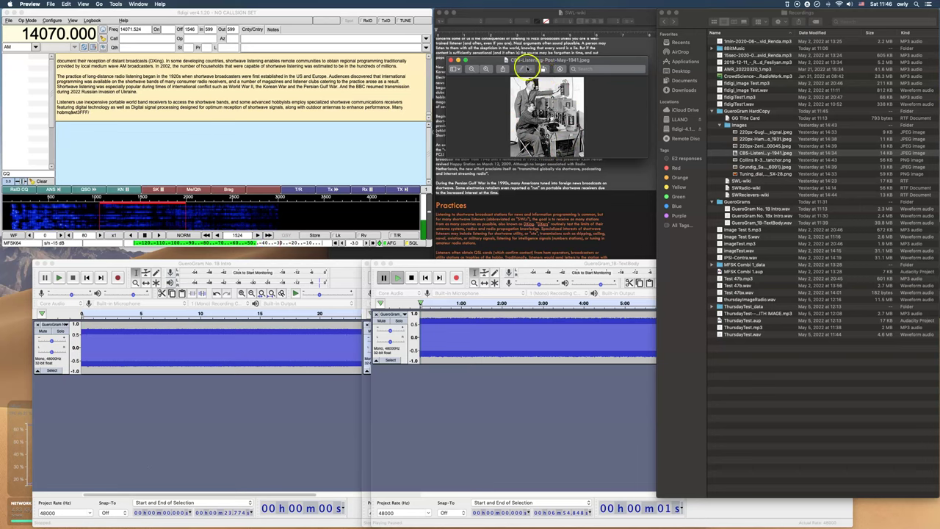
# Apply a proportional size adjustment of 200 × 217 pixels at 72 pixels/inch to the CBS-Listening-Post-May-1941.jpeg image
pyautogui.moveTo(486, 64); pyautogui.dragTo(482, 55)
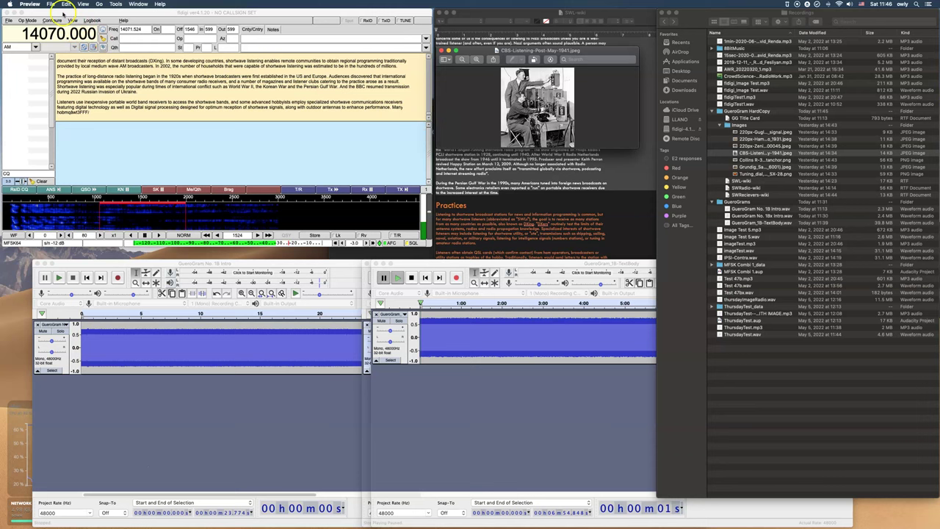
pyautogui.click(29, 3)
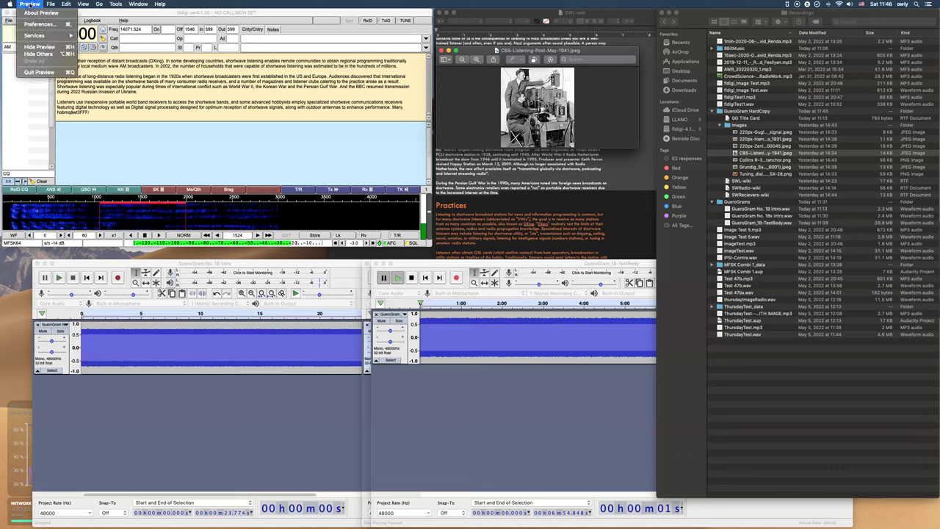
pyautogui.moveTo(52, 3)
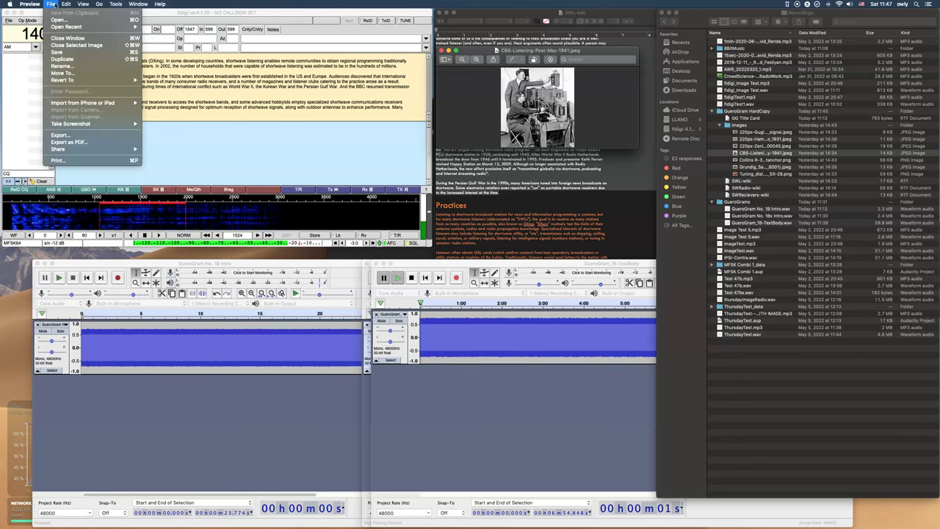
pyautogui.click(116, 4)
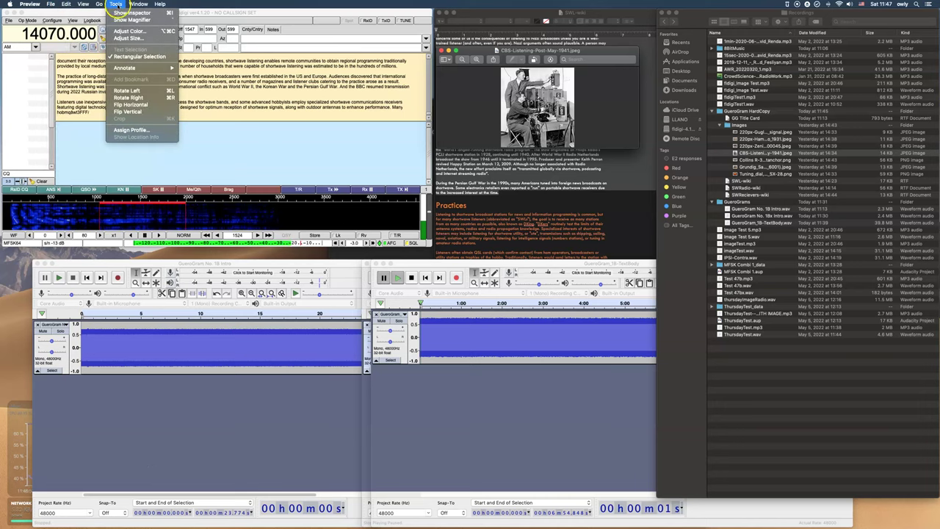
pyautogui.click(128, 38)
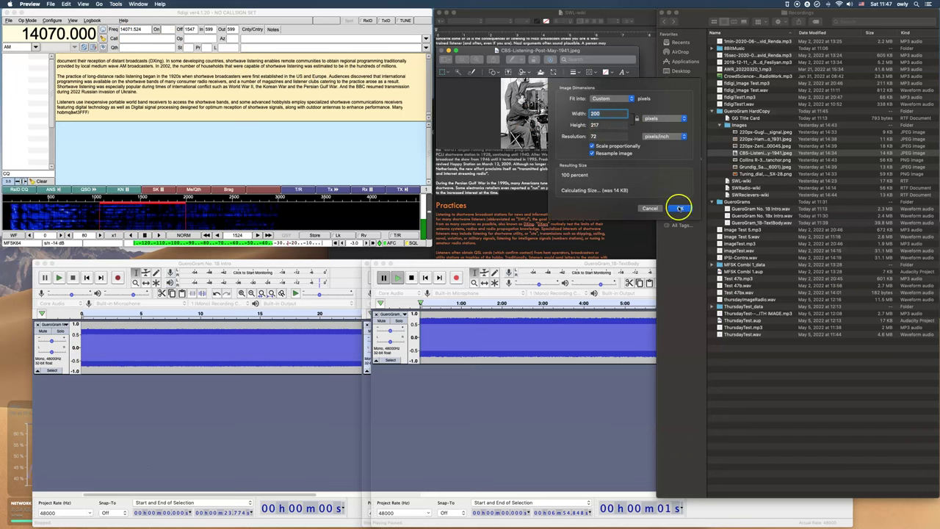
pyautogui.click(681, 209)
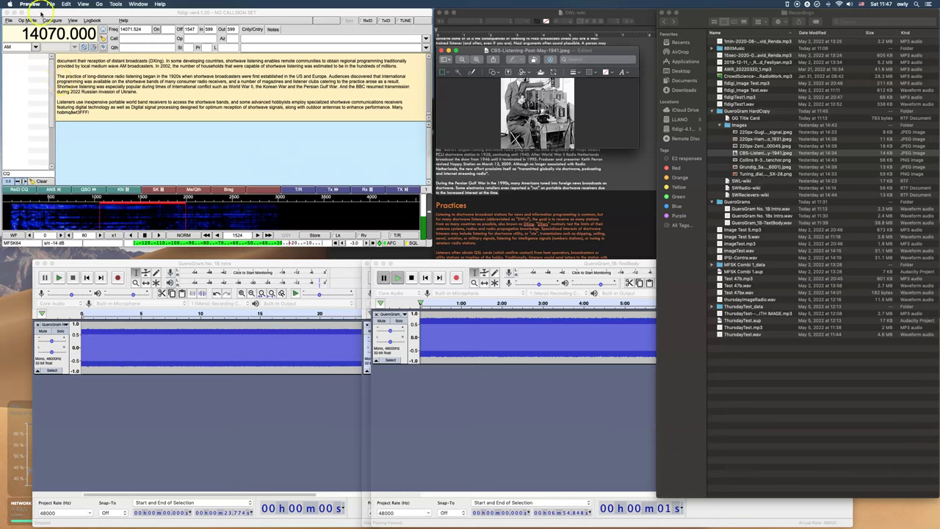
# Switch to fldigi and start generating a transmit audio file with TX generate
pyautogui.click(7, 20)
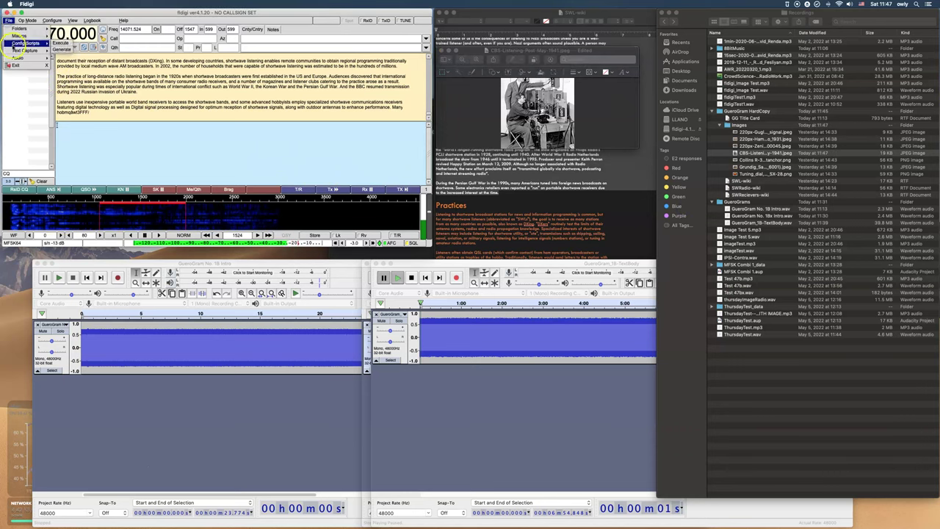
pyautogui.moveTo(14, 58)
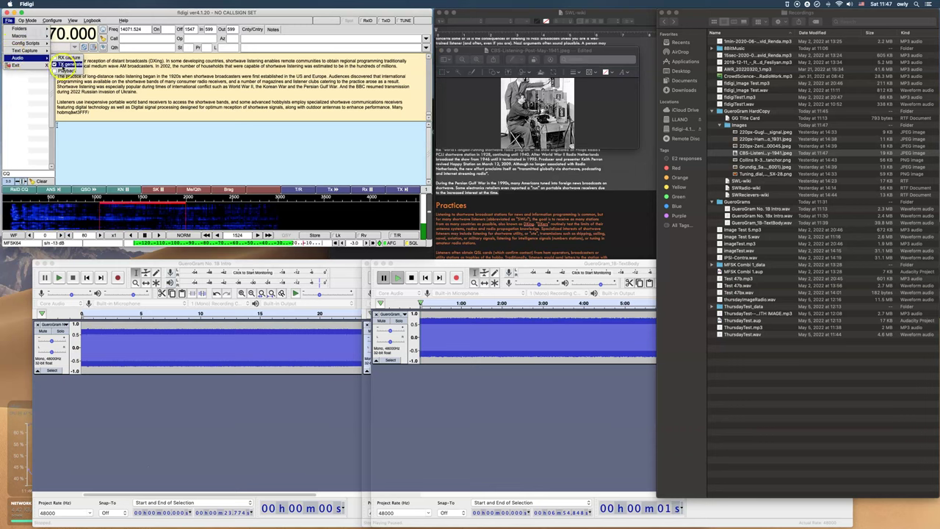
pyautogui.click(60, 63)
pyautogui.click(9, 21)
pyautogui.moveTo(18, 58)
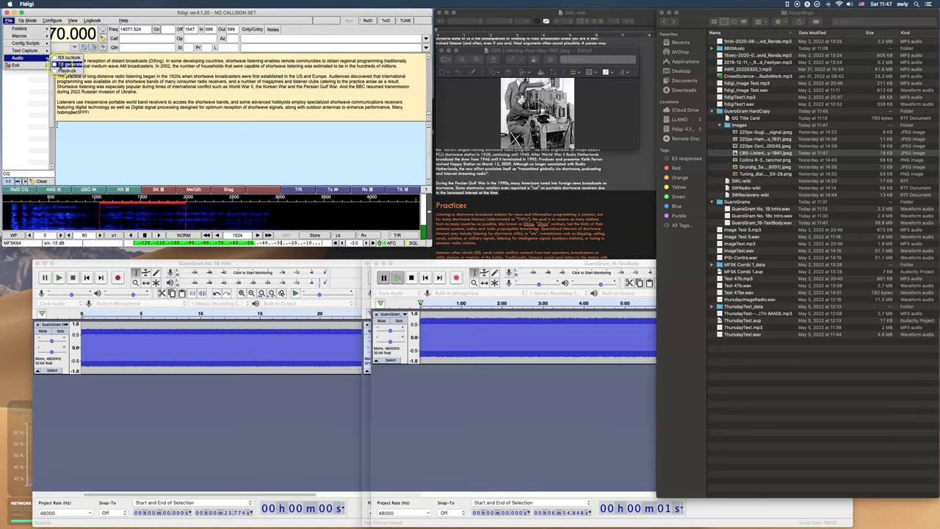
pyautogui.click(58, 64)
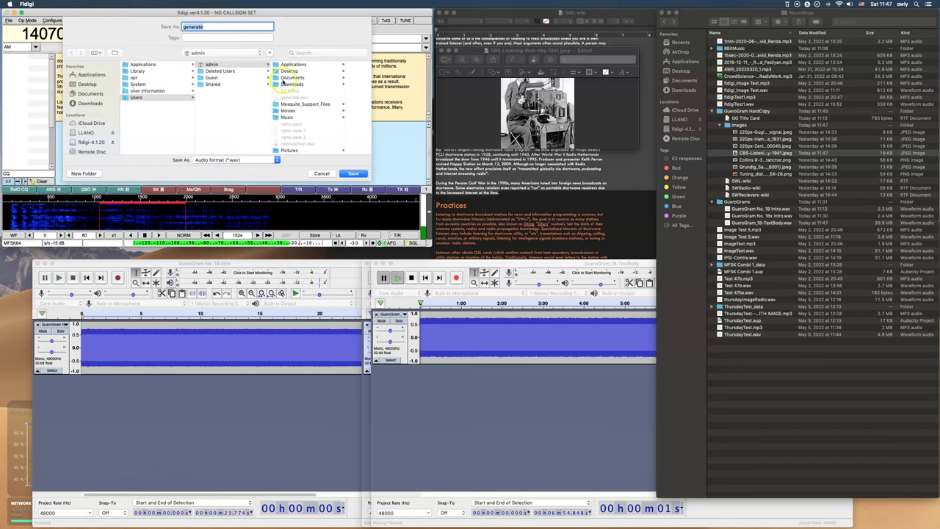
# Set the audio file's save location to the GueroGrams folder inside Desktop, radios, Recordings
pyautogui.click(292, 71)
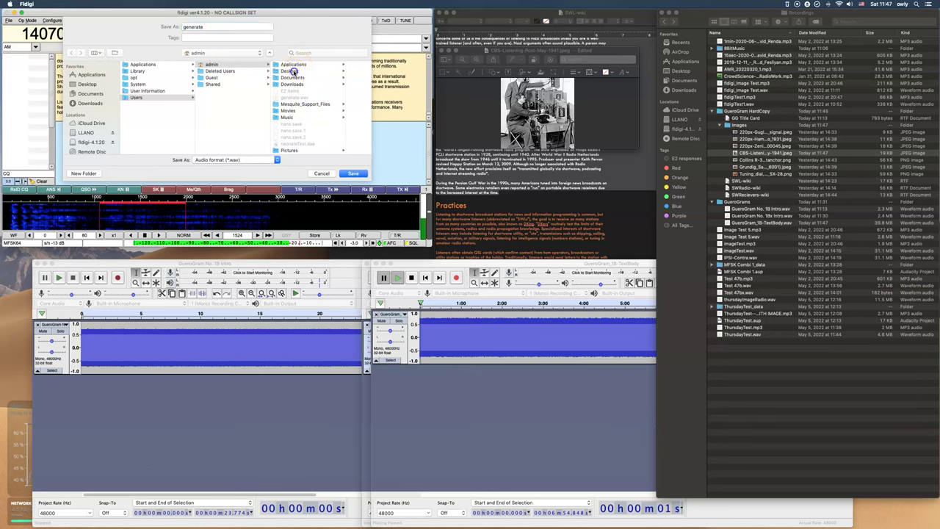
pyautogui.scroll(-10, 338, 96)
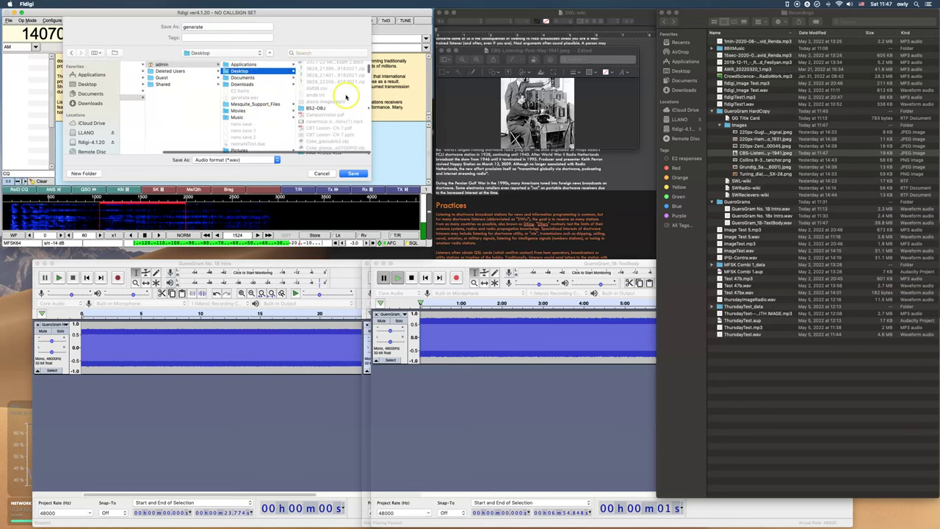
pyautogui.scroll(-10, 330, 117)
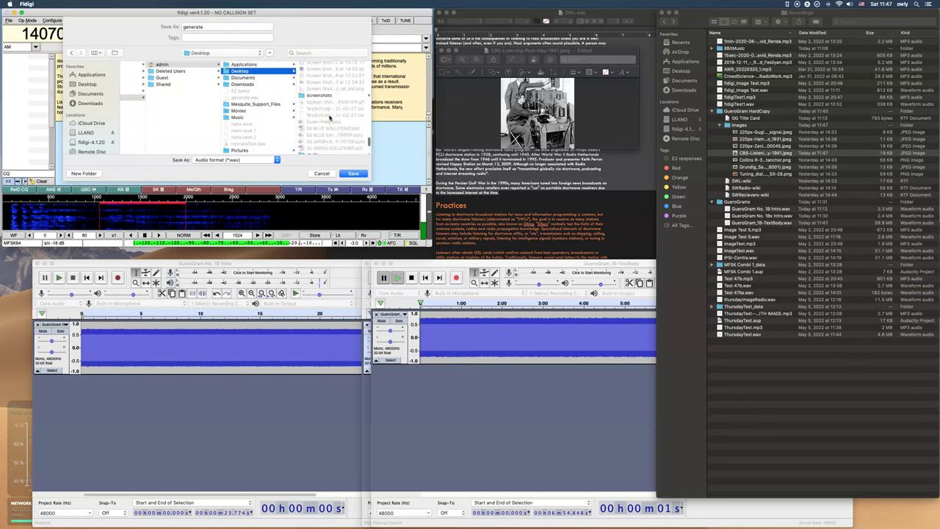
pyautogui.scroll(10, 329, 117)
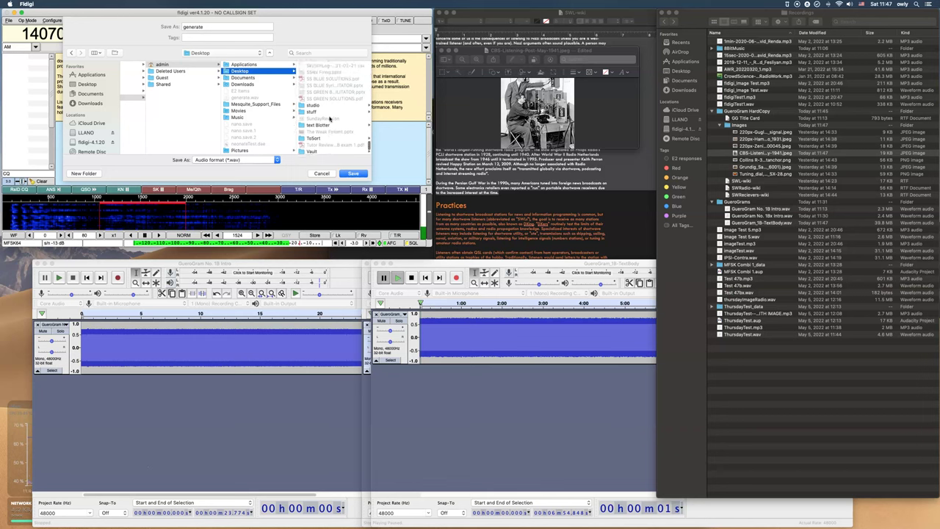
pyautogui.scroll(10, 330, 117)
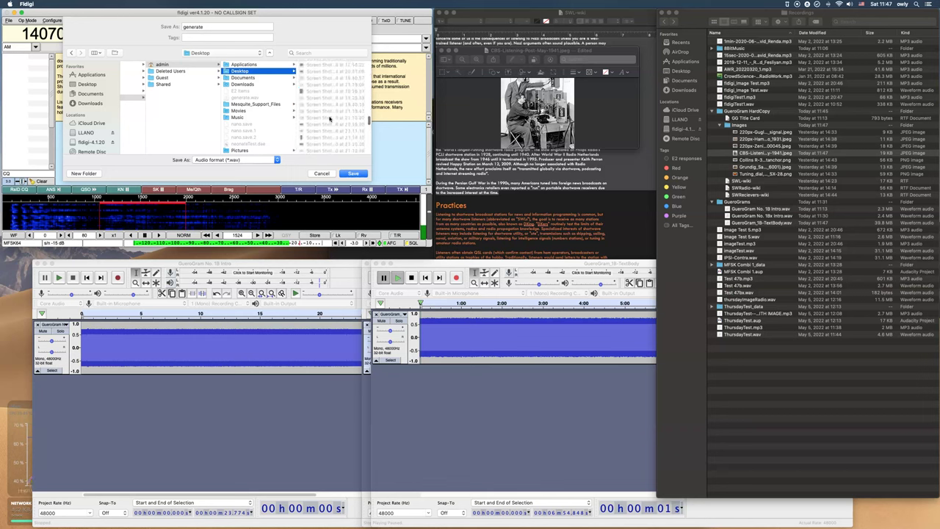
pyautogui.click(316, 111)
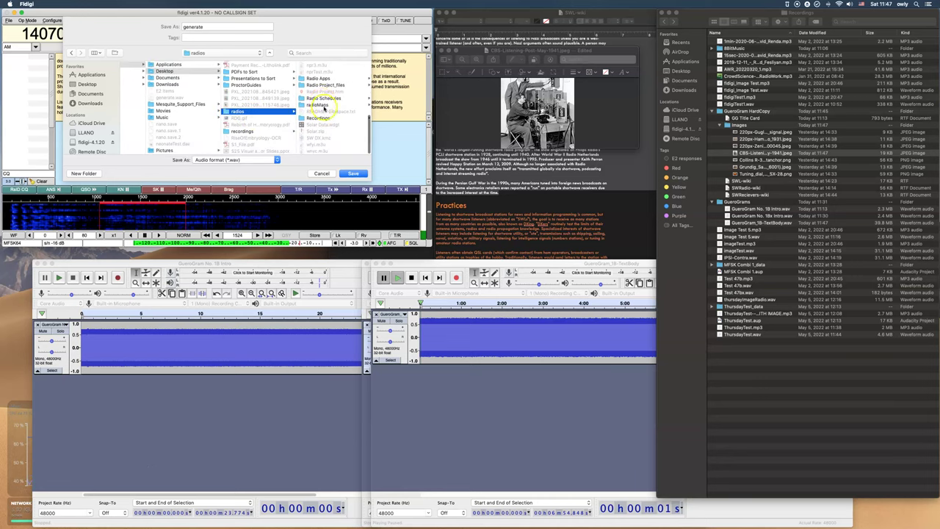
pyautogui.click(331, 119)
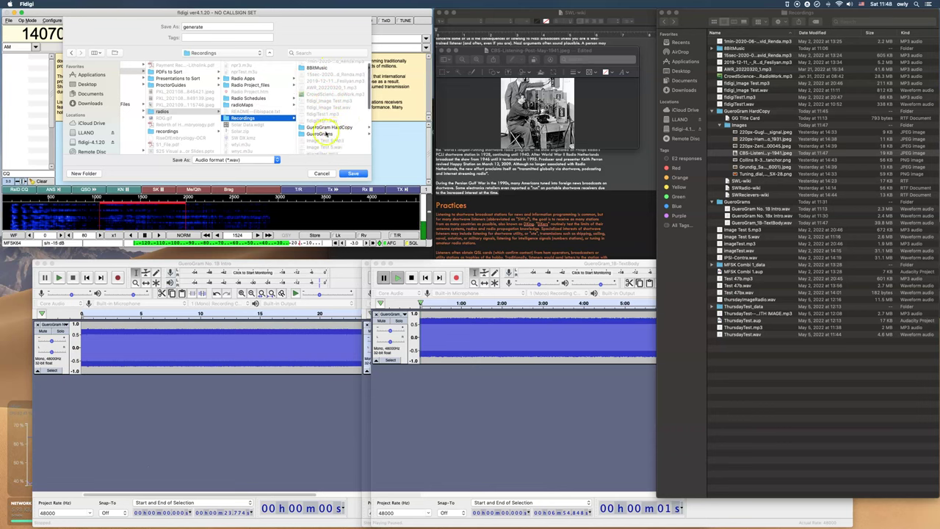
pyautogui.click(327, 133)
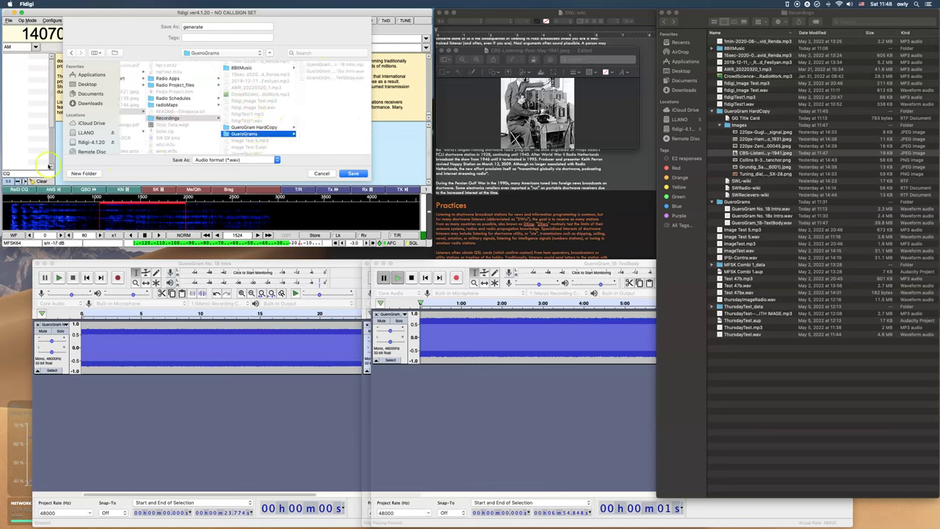
# Create a new folder named imageCaptures inside GueroGrams
pyautogui.click(76, 174)
pyautogui.write('imageCaptures')
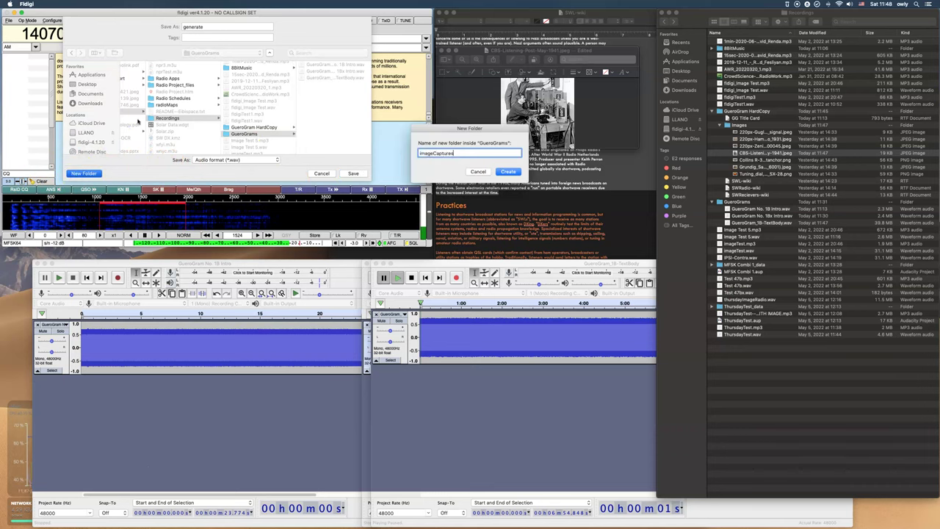
pyautogui.press('Return')
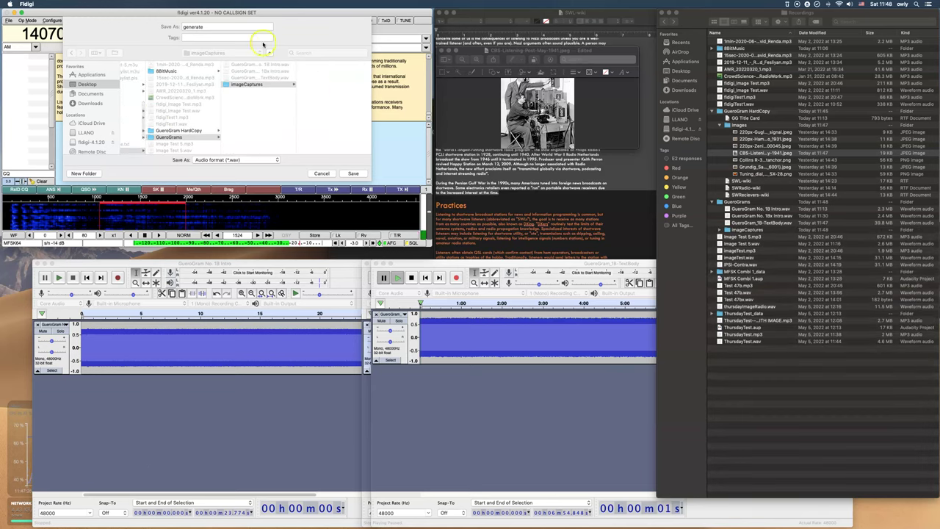
# Name the generated WAV file CBSRadioSet and save it in the imageCaptures folder
pyautogui.doubleClick(208, 26)
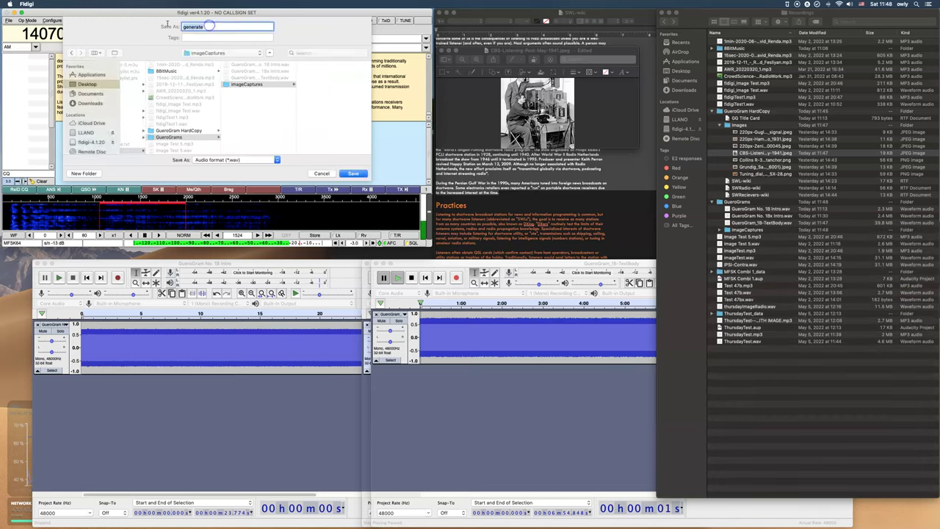
pyautogui.write('CBSRadioSet')
pyautogui.click(354, 173)
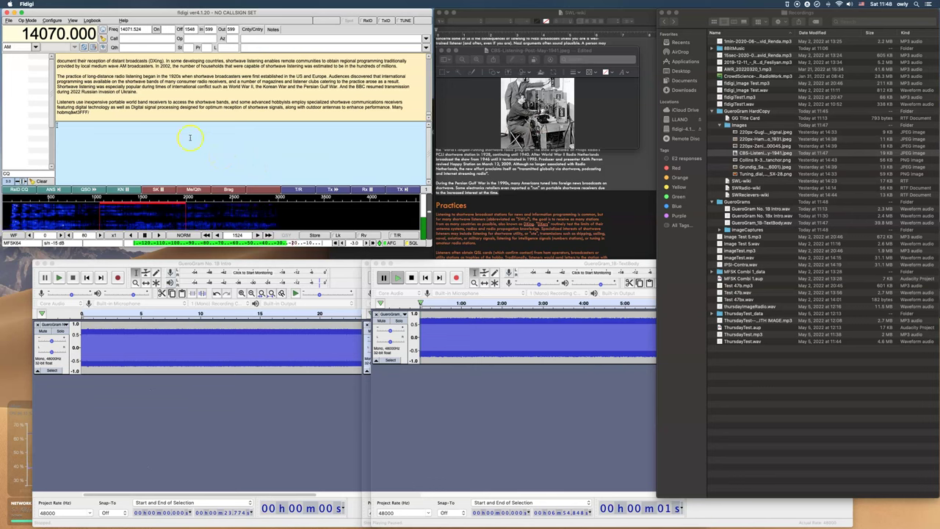
# Open the Send image window for the transmit text and load CBS-Listening-Post-May-1941.jpeg from the Images folder into it
pyautogui.rightClick(153, 139)
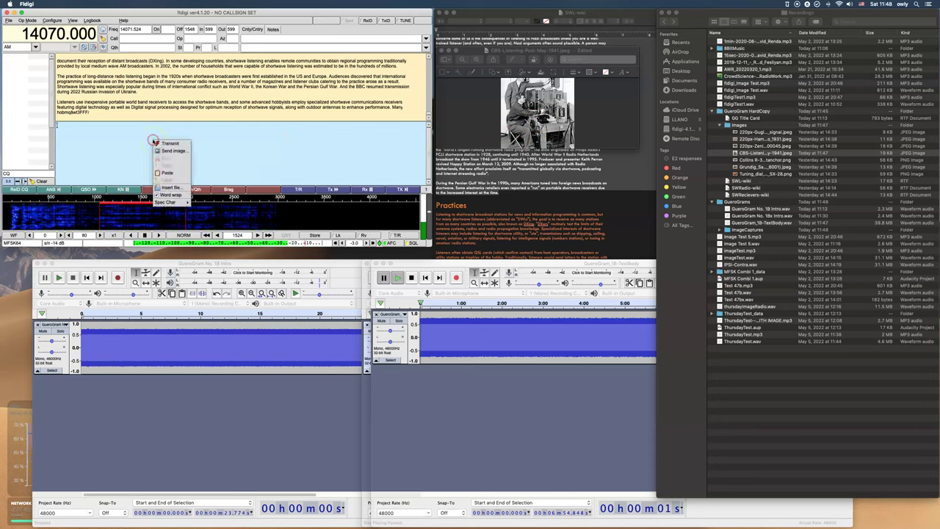
pyautogui.click(164, 151)
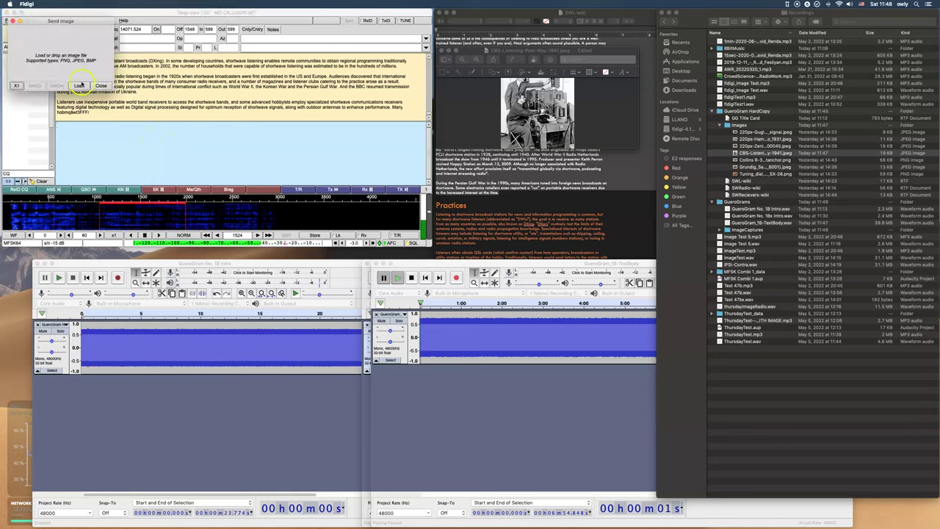
pyautogui.moveTo(65, 25); pyautogui.dragTo(513, 170)
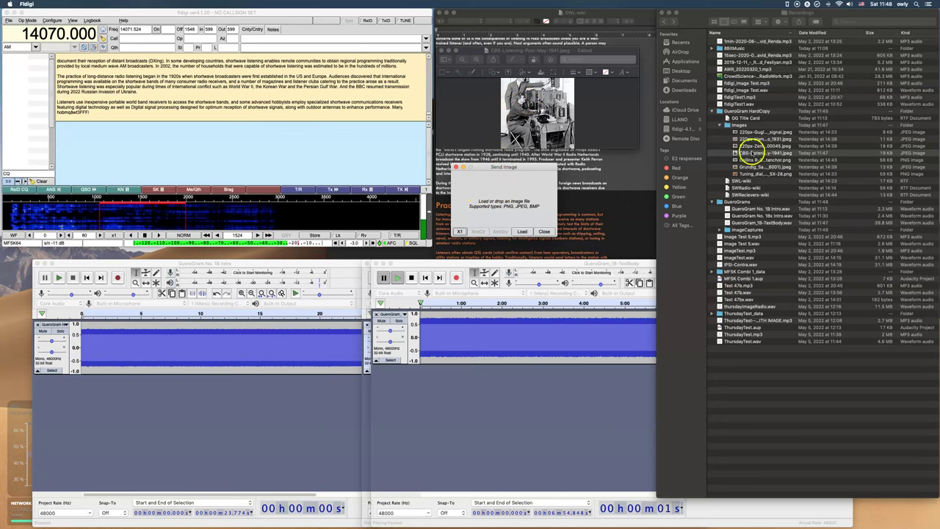
pyautogui.moveTo(751, 153); pyautogui.dragTo(478, 200)
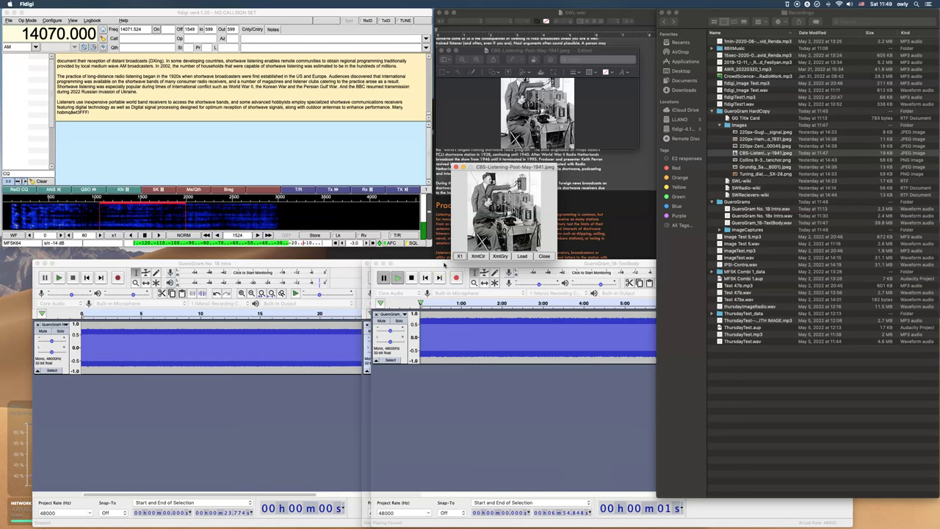
# Enter the caption "Shortwave listening at the CBS facility with a variety of equipment" in the transmit text area
pyautogui.click(298, 163)
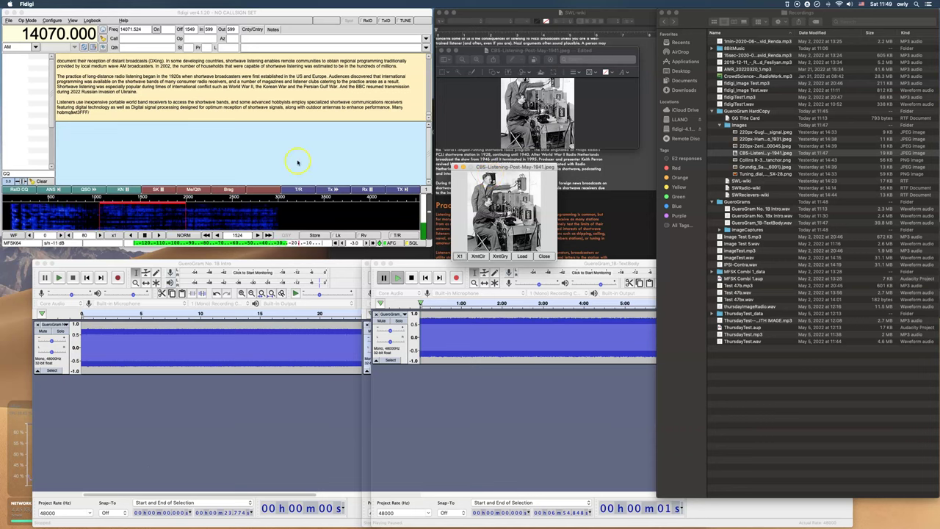
pyautogui.click(72, 130)
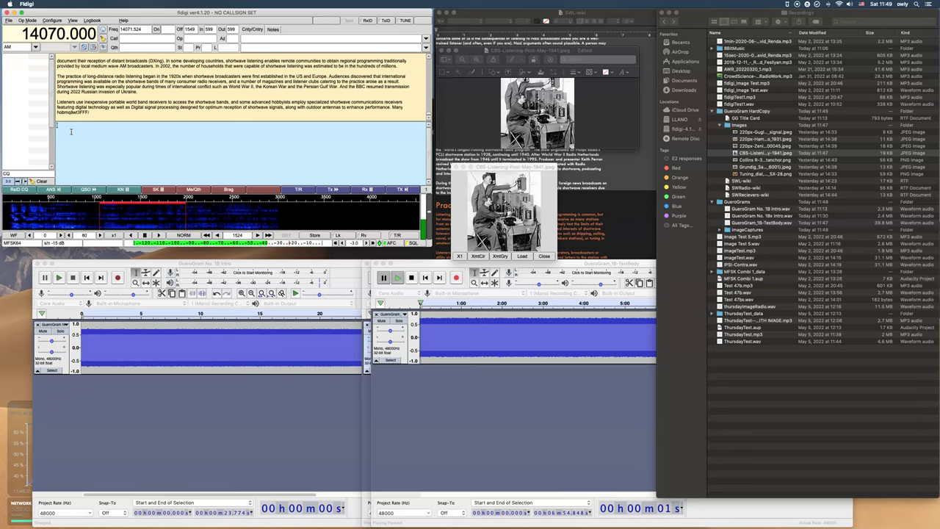
pyautogui.write('Sh')
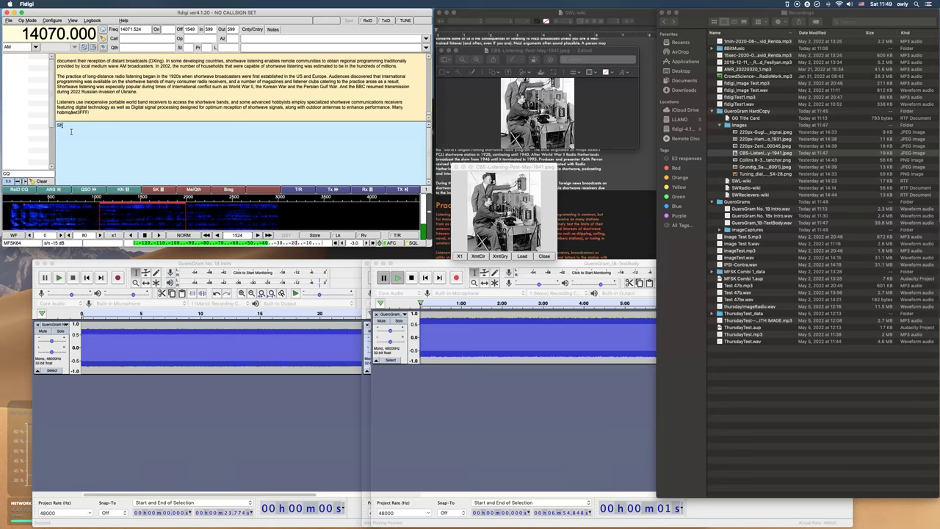
pyautogui.write('ortwave')
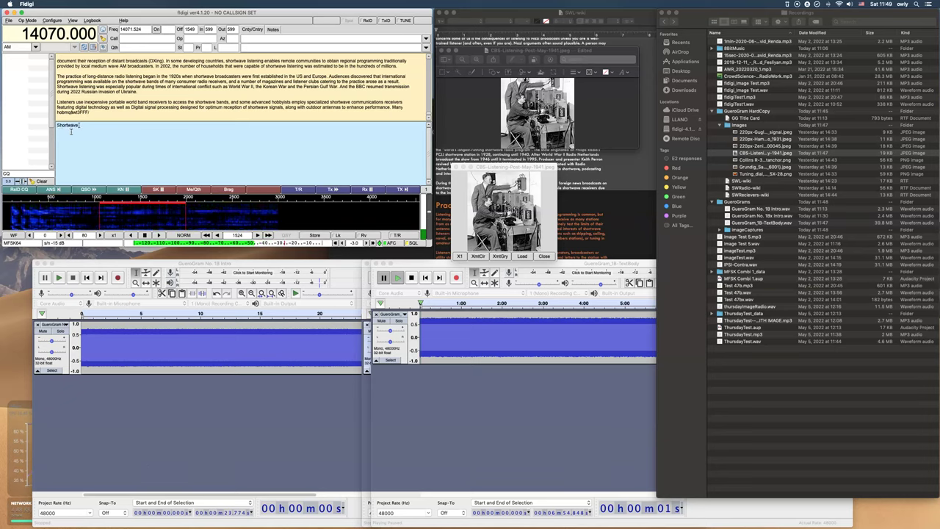
pyautogui.press('BackSpace')
pyautogui.press('BackSpace')
pyautogui.press('BackSpace')
pyautogui.press('BackSpace')
pyautogui.write('tening')
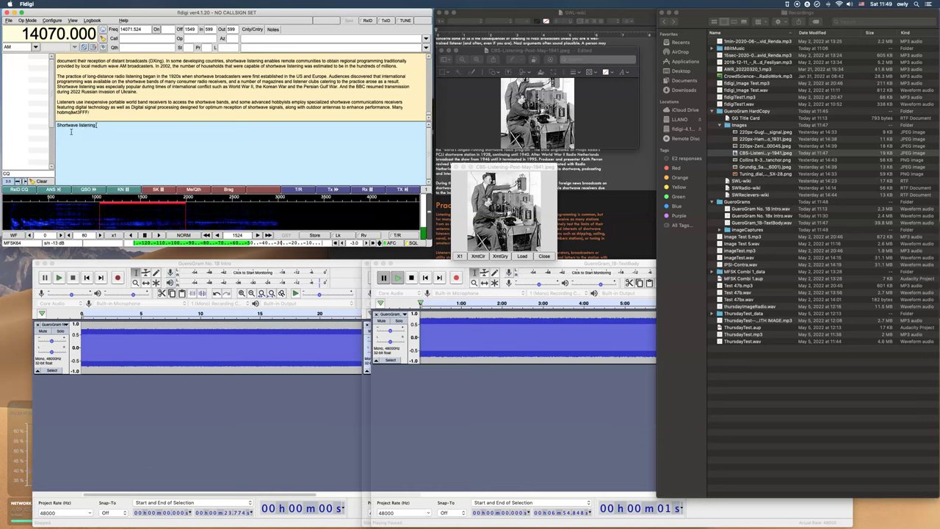
pyautogui.write(' at the CBS facility with a')
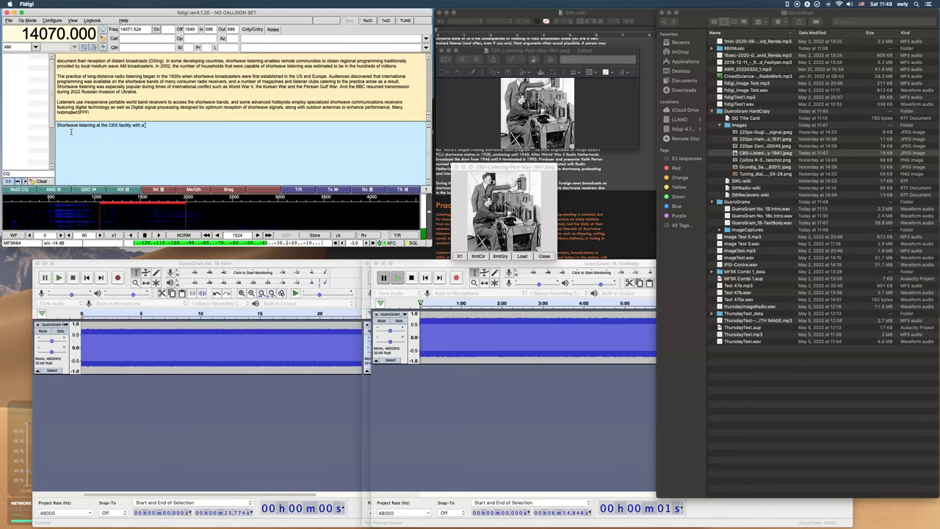
pyautogui.write(' variety of')
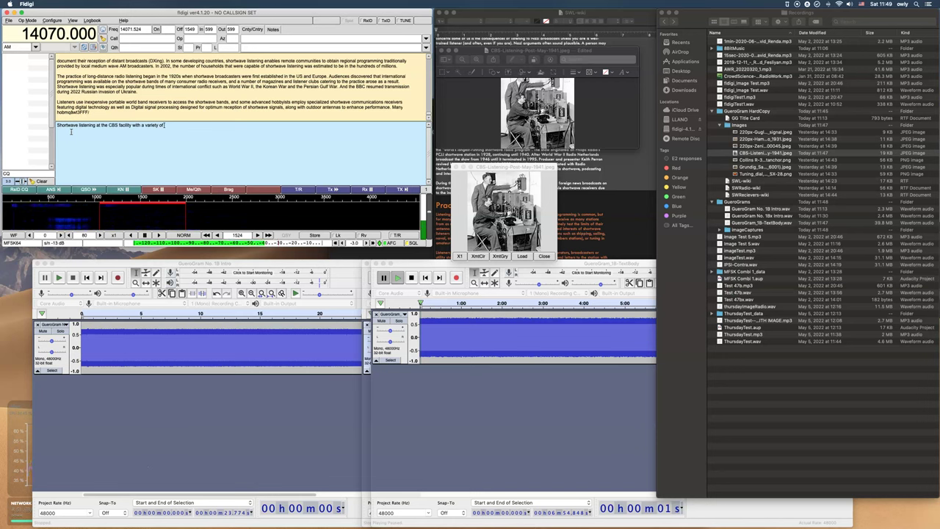
pyautogui.write('equipment')
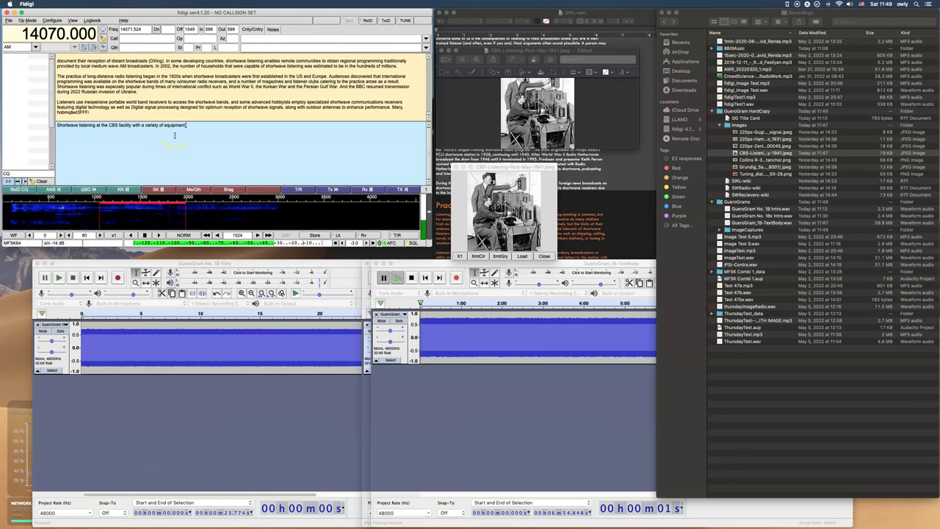
pyautogui.click(317, 144)
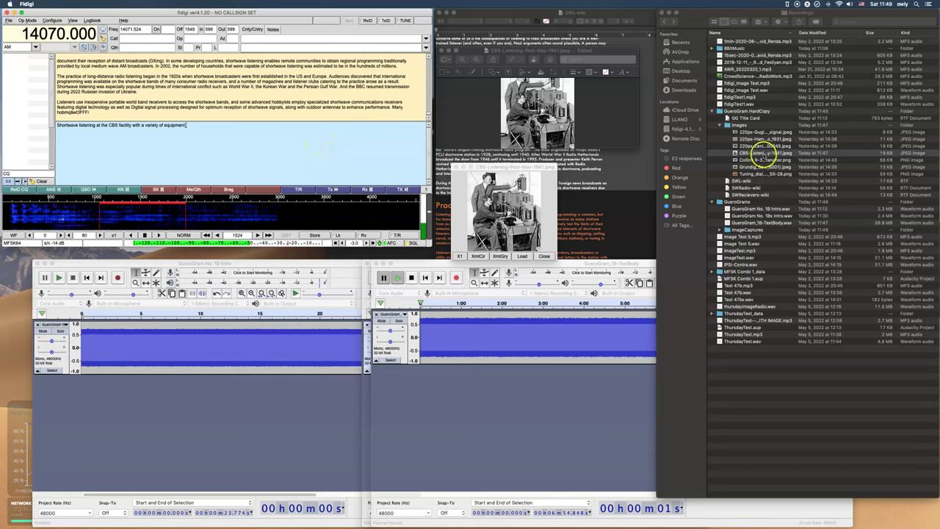
# Add the line "Image: CBS-Listening-Post-May-1941" with its image-send code to the transmit text, one blank line below the caption
pyautogui.click(755, 152)
pyautogui.moveTo(749, 154); pyautogui.dragTo(204, 151)
pyautogui.moveTo(127, 149); pyautogui.dragTo(114, 146)
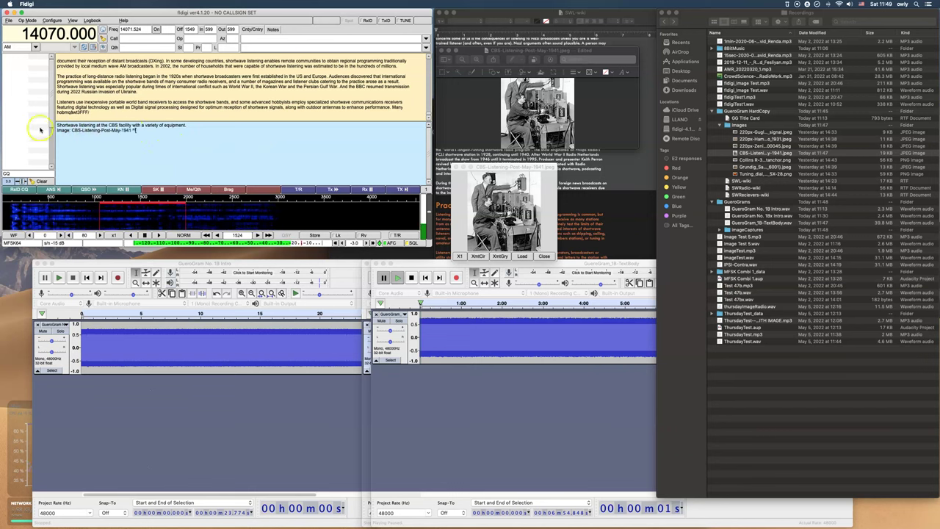
pyautogui.click(188, 126)
pyautogui.press('Return')
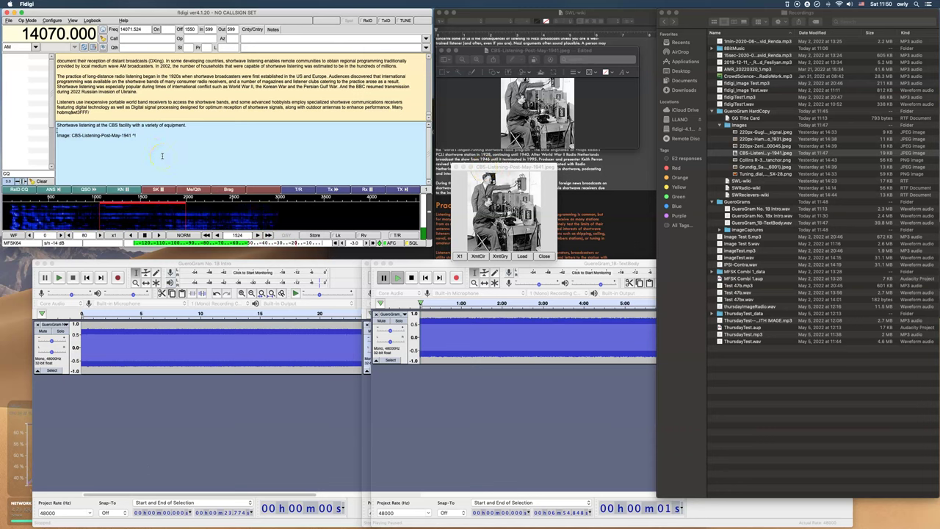
pyautogui.press('Return')
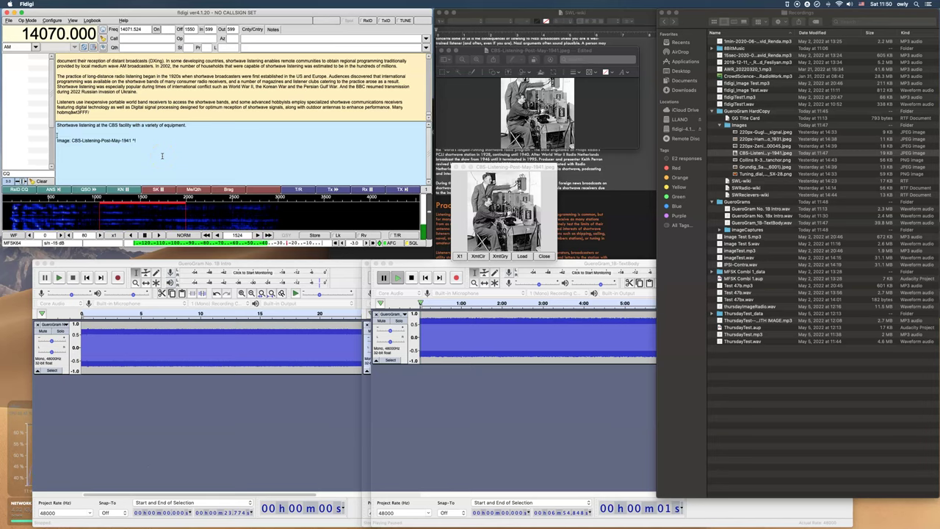
pyautogui.press('BackSpace')
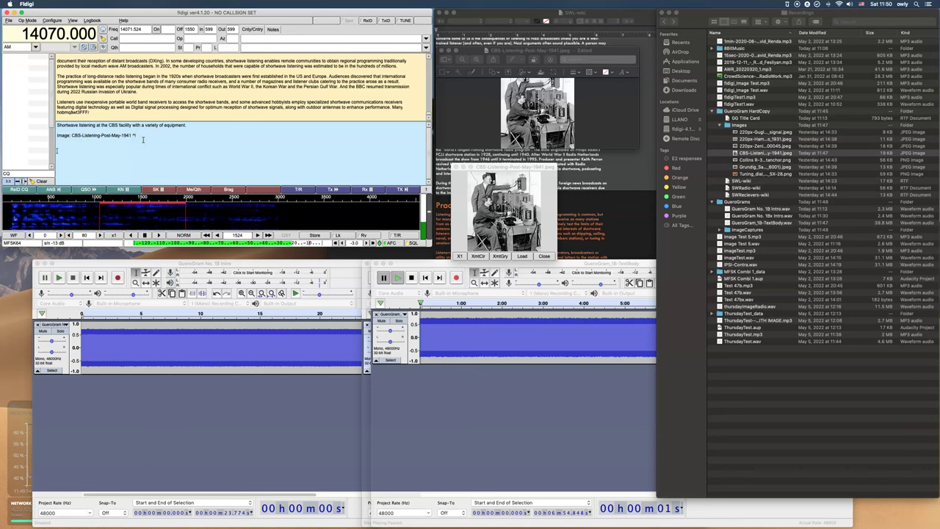
# End the transmit text with "Isn't SWL Cool?!?" and the return-to-receive code, and start the transmission
pyautogui.click(579, 23)
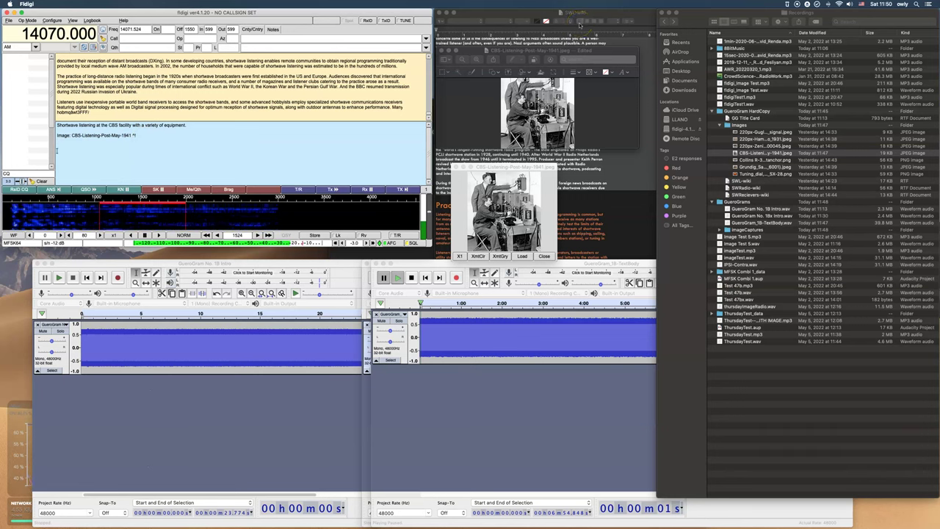
pyautogui.write("Isn't i")
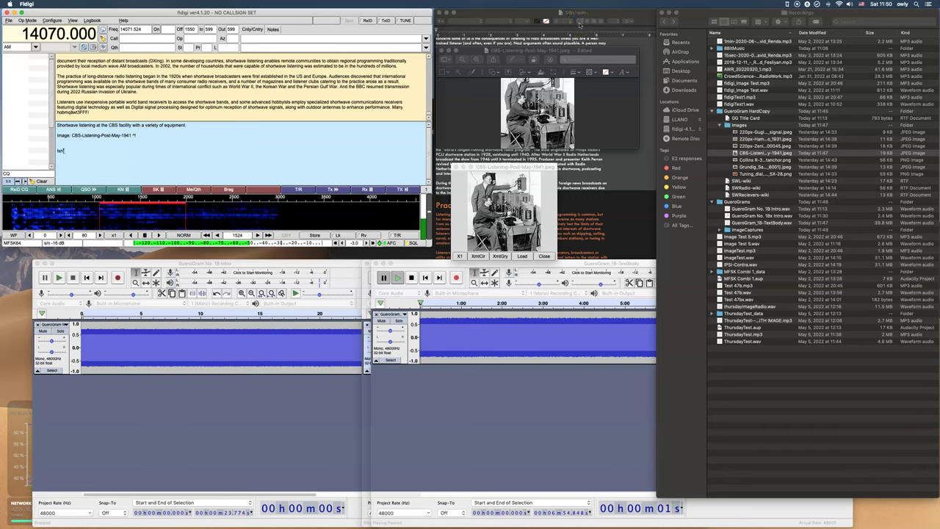
pyautogui.write('WL')
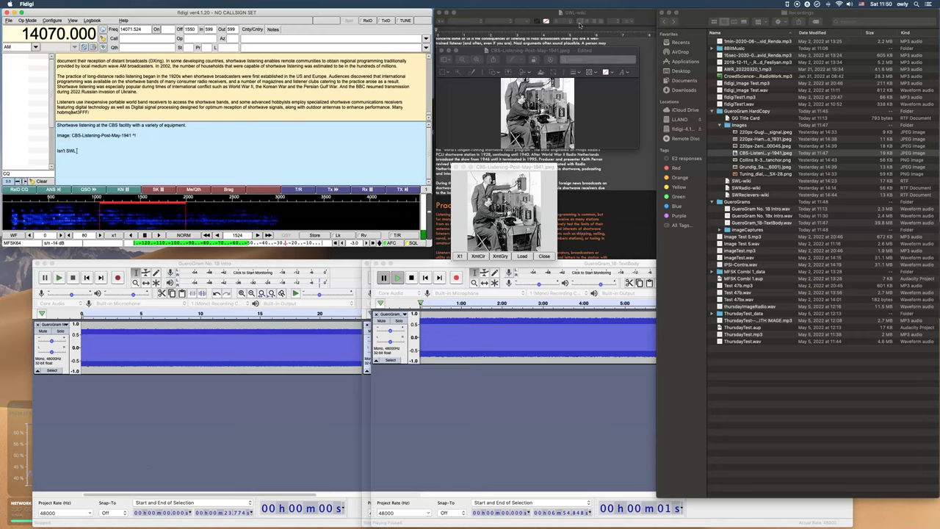
pyautogui.write(' Coo')
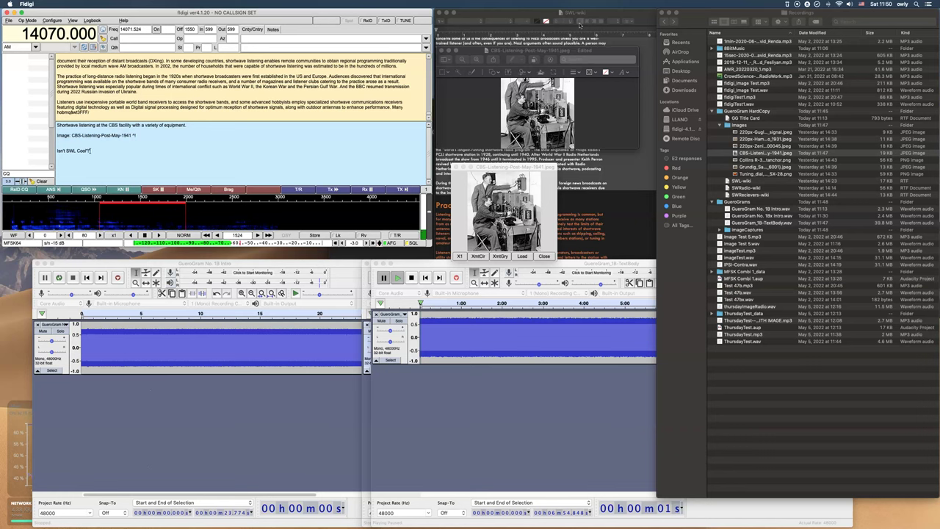
pyautogui.write('l?!?')
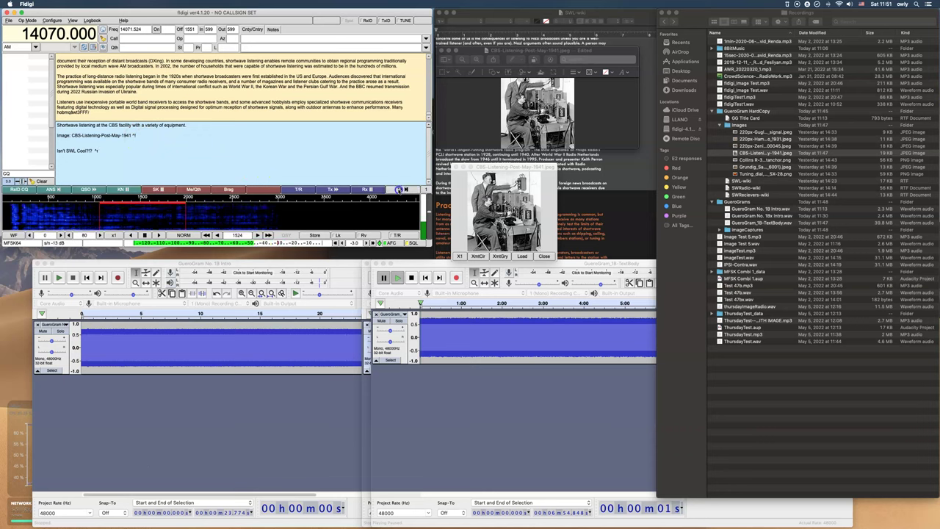
pyautogui.click(401, 190)
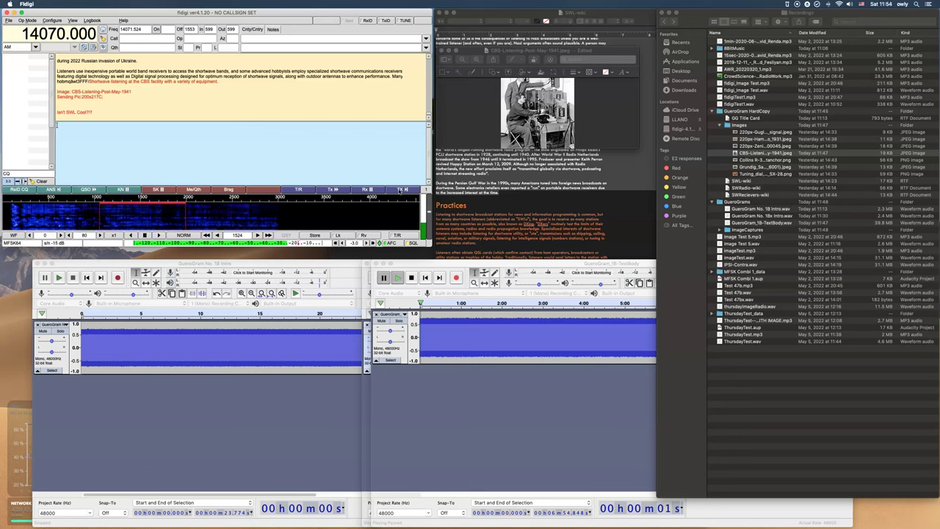
pyautogui.press('super+Tab')
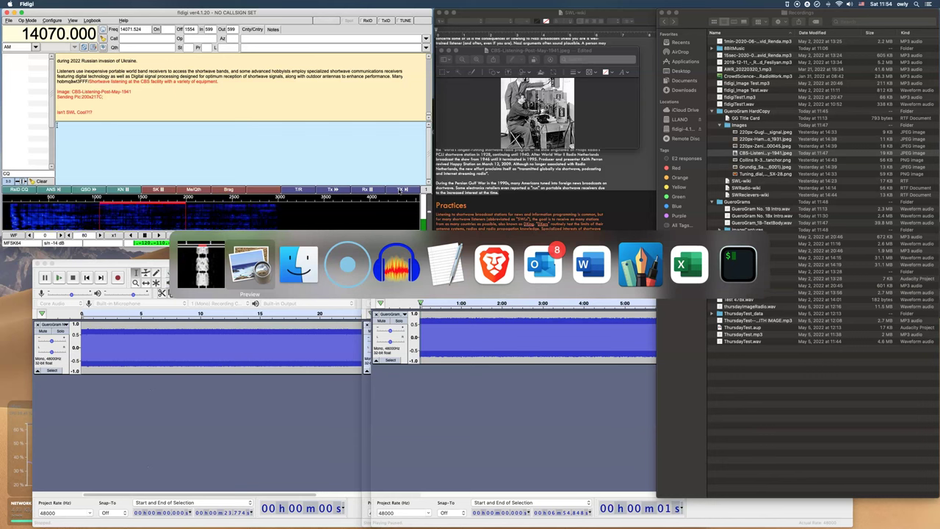
pyautogui.press('super+Tab')
pyautogui.press('super+Tab')
pyautogui.press('super+Tab')
pyautogui.press('super+Tab')
pyautogui.press('super+Tab')
pyautogui.press('super+Tab')
pyautogui.press('super+Tab')
pyautogui.press('super+Tab')
pyautogui.press('super+Tab')
pyautogui.press('super+Tab')
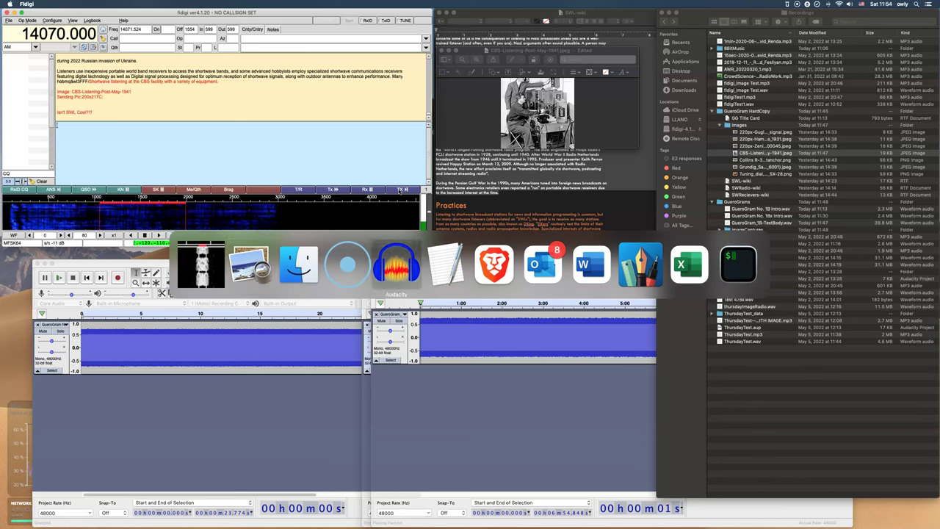
pyautogui.press('super+Tab')
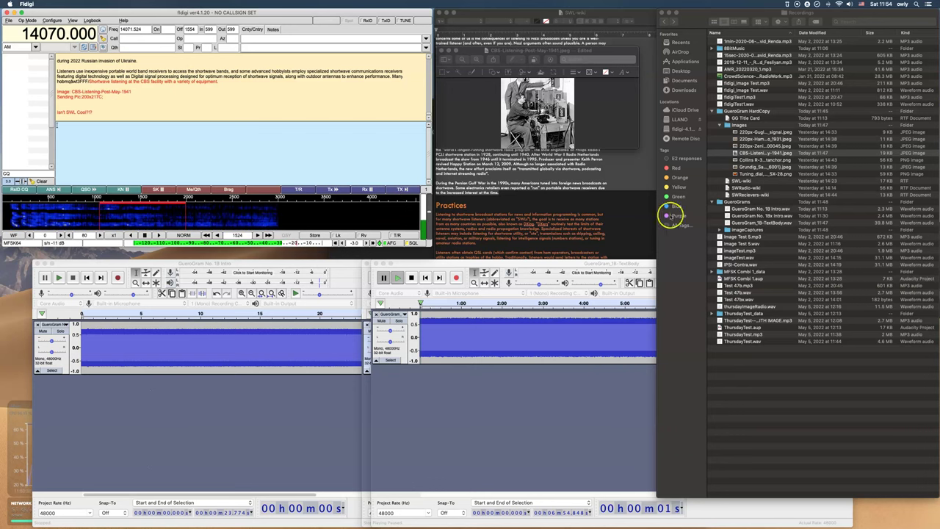
# Open CBSRadioSet.wav from the imageCaptures folder in Audacity and move its project window over the other two
pyautogui.click(719, 230)
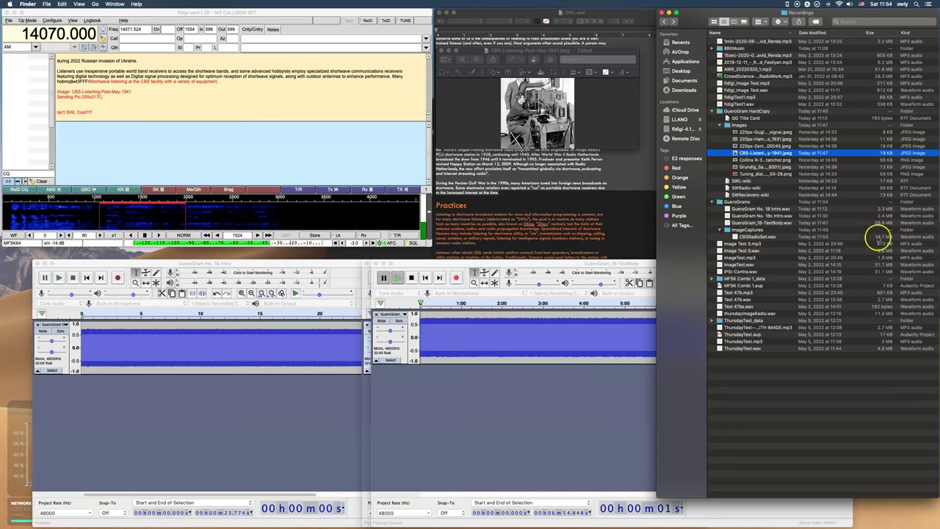
pyautogui.click(764, 238)
pyautogui.click(763, 238)
pyautogui.rightClick(763, 238)
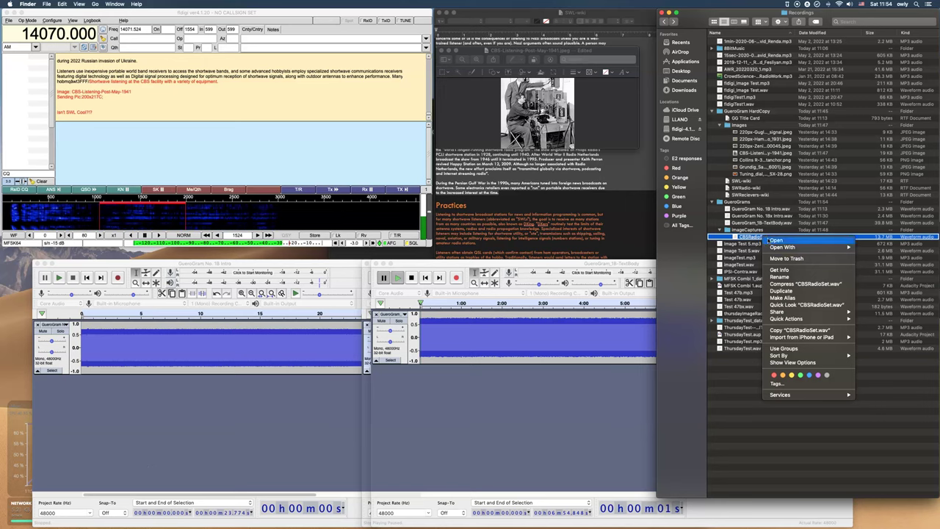
pyautogui.moveTo(780, 247)
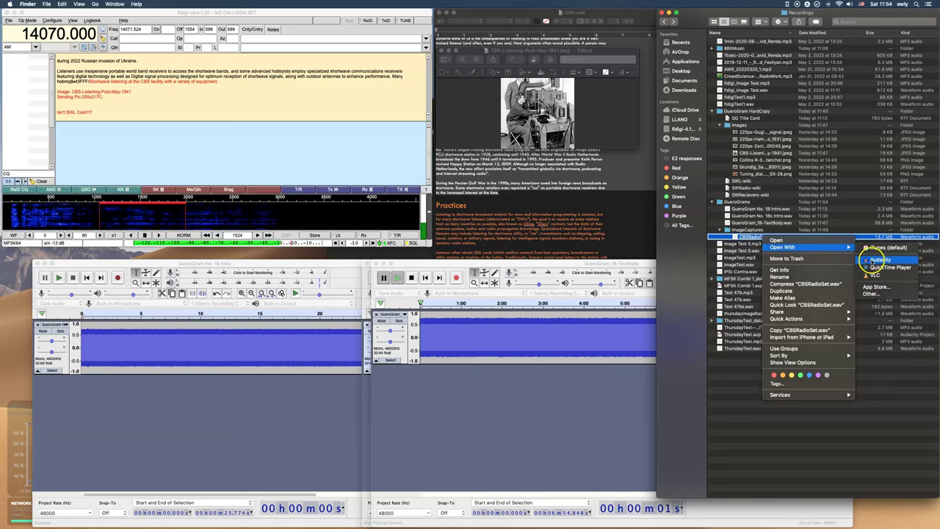
pyautogui.click(879, 260)
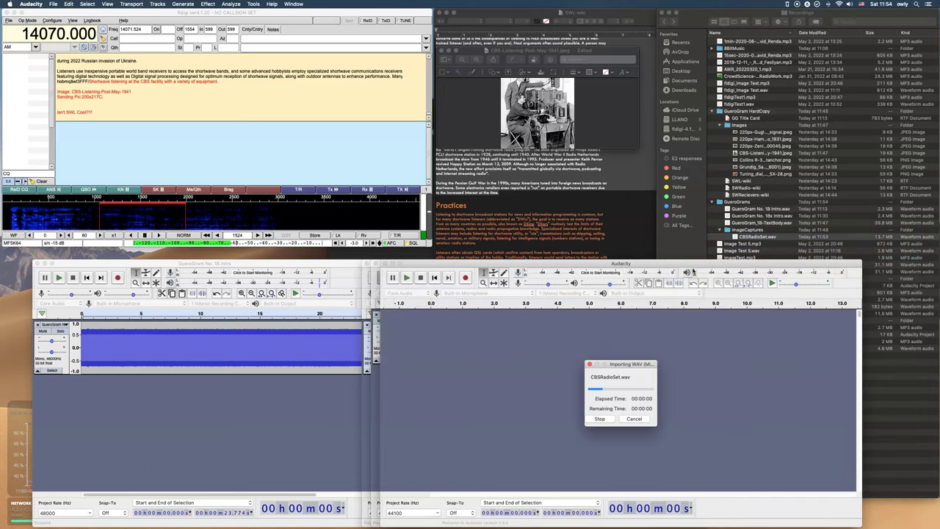
pyautogui.moveTo(579, 259); pyautogui.dragTo(443, 258)
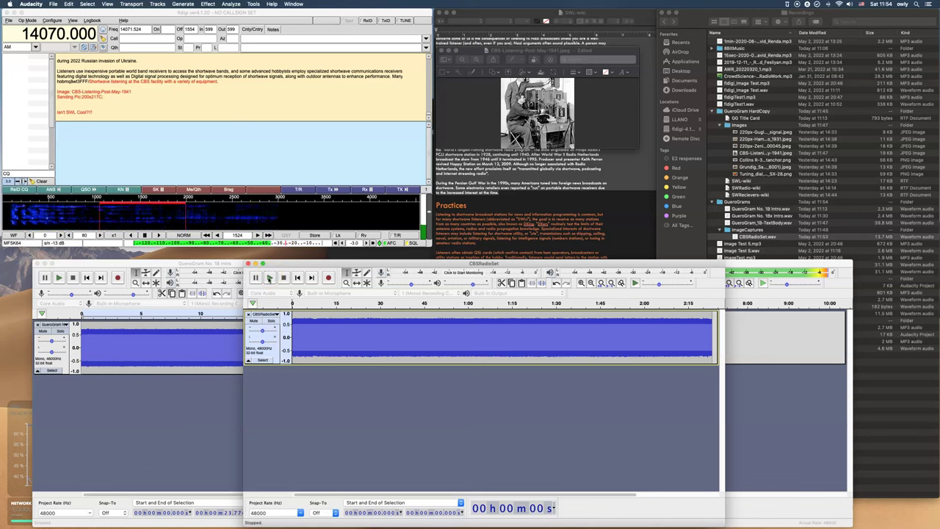
# Select the entire CBSRadioSet audio track
pyautogui.click(384, 396)
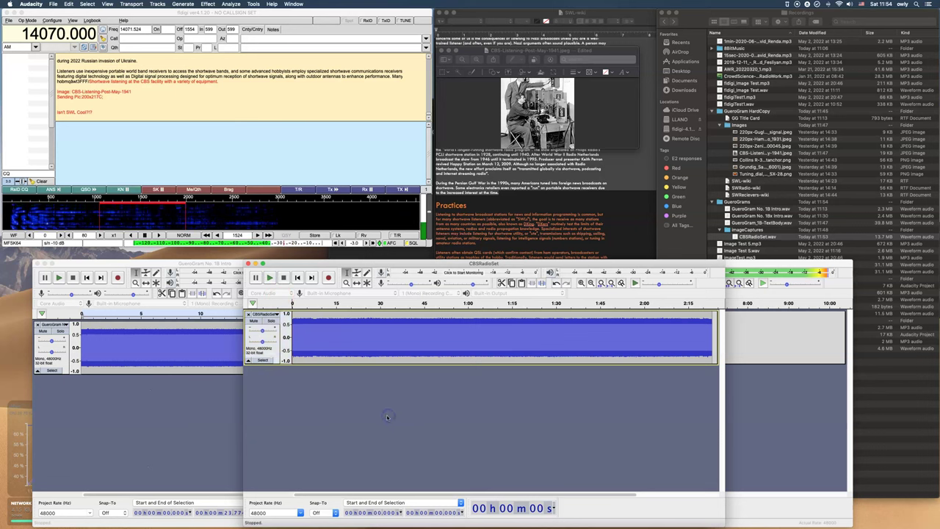
pyautogui.click(268, 317)
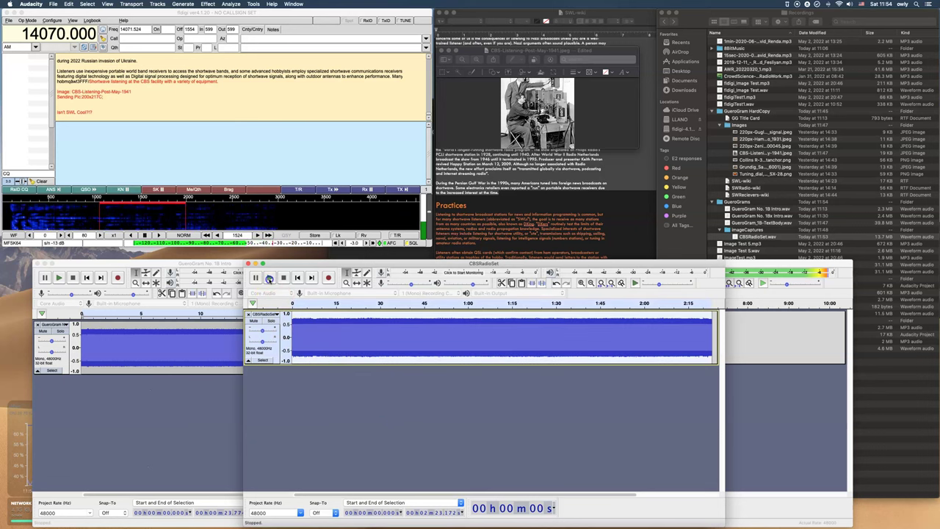
pyautogui.click(292, 375)
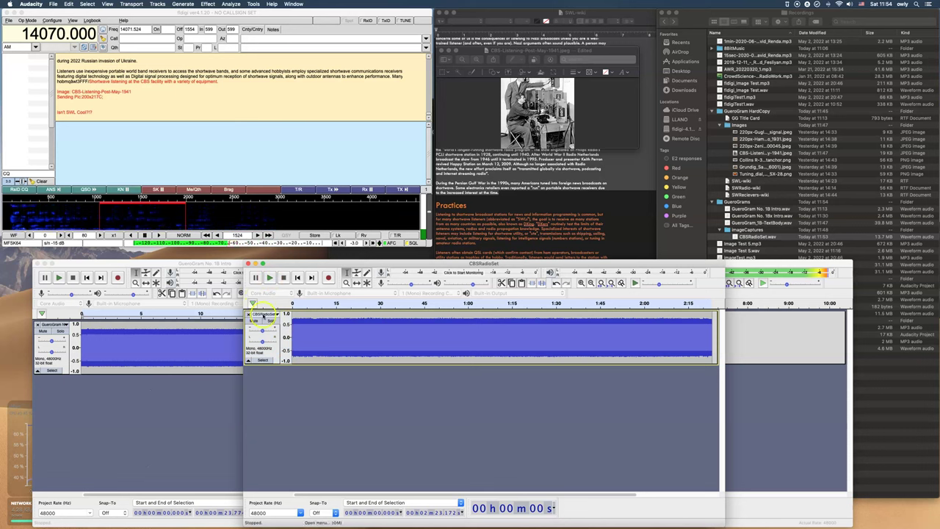
pyautogui.click(263, 316)
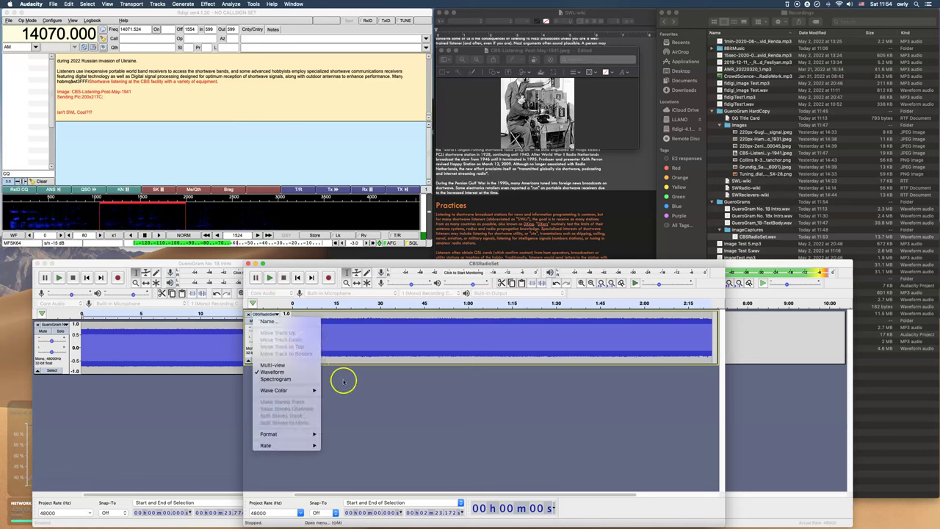
pyautogui.click(387, 406)
pyautogui.click(330, 317)
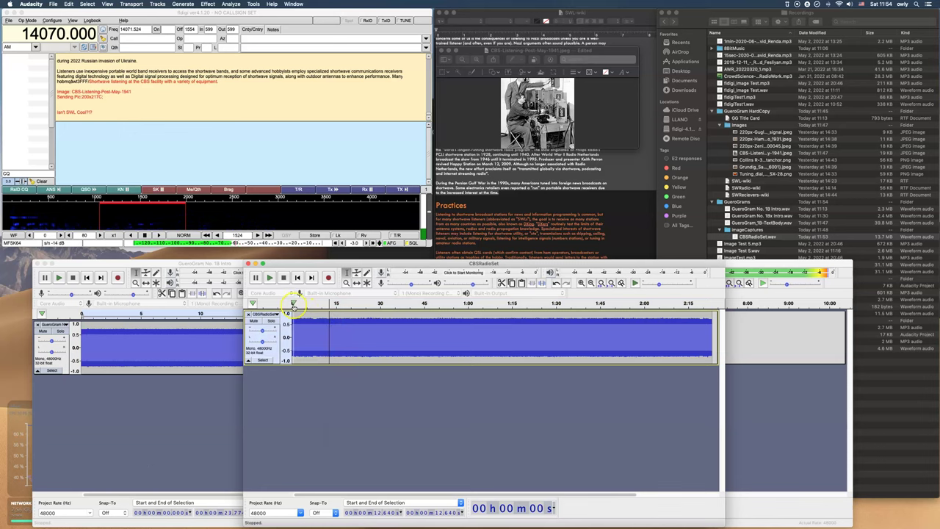
pyautogui.press('super+a')
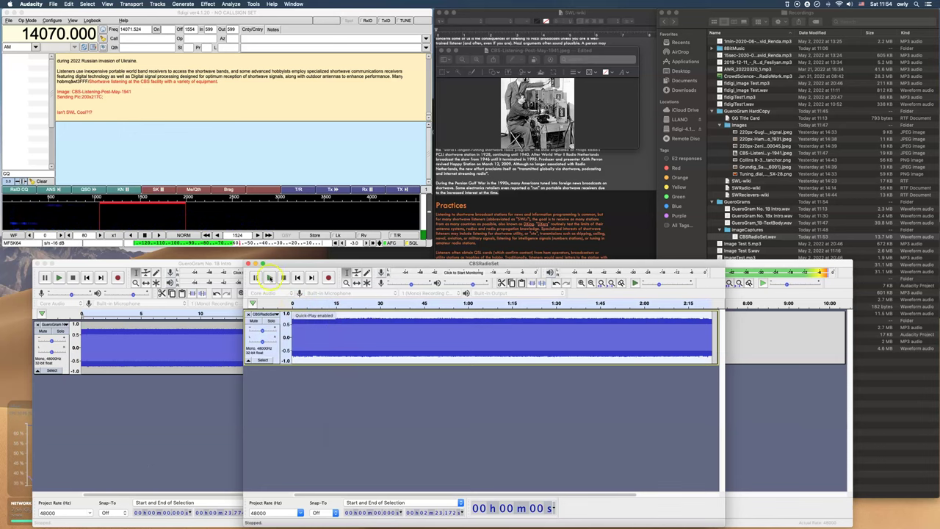
# Close the GueroGram No. 1B Intro and GueroGram_1B-TextBody projects without saving changes
pyautogui.click(79, 262)
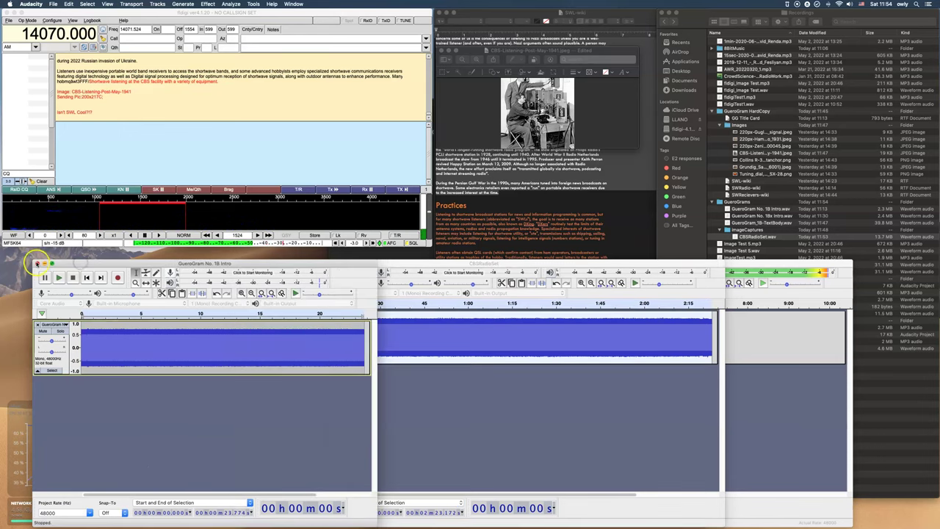
pyautogui.click(37, 262)
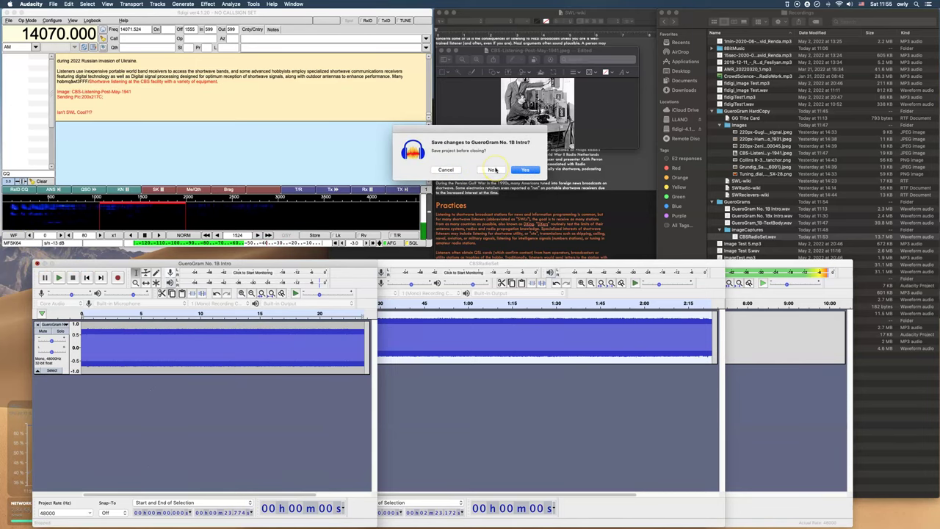
pyautogui.click(493, 170)
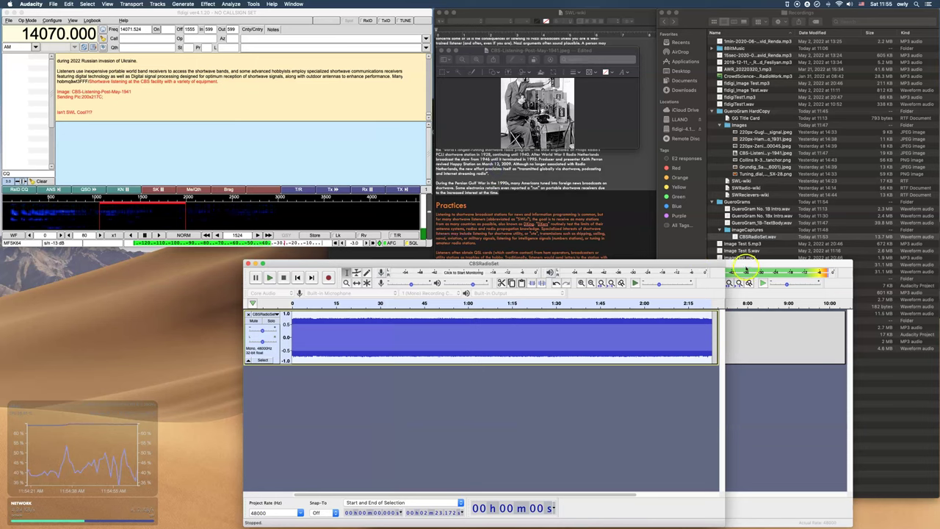
pyautogui.click(738, 264)
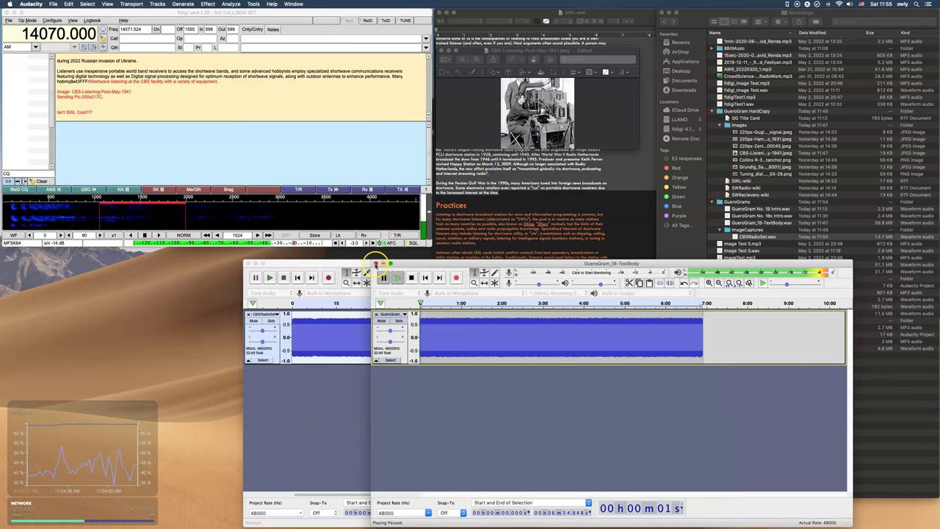
pyautogui.click(375, 263)
pyautogui.click(491, 170)
# Play the CBSRadioSet track to test its decoding in fldigi, pause partway through the image, and bring the fldigi main window forward
pyautogui.click(269, 276)
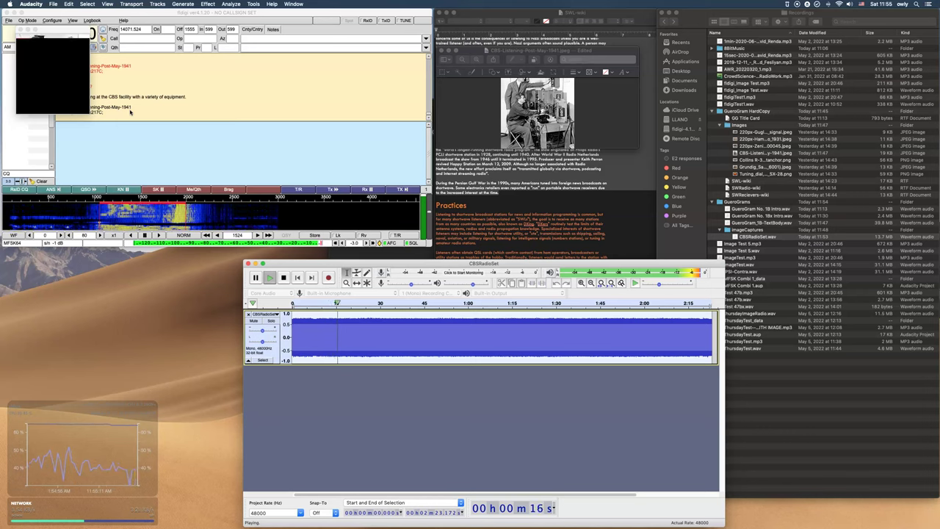
pyautogui.click(130, 112)
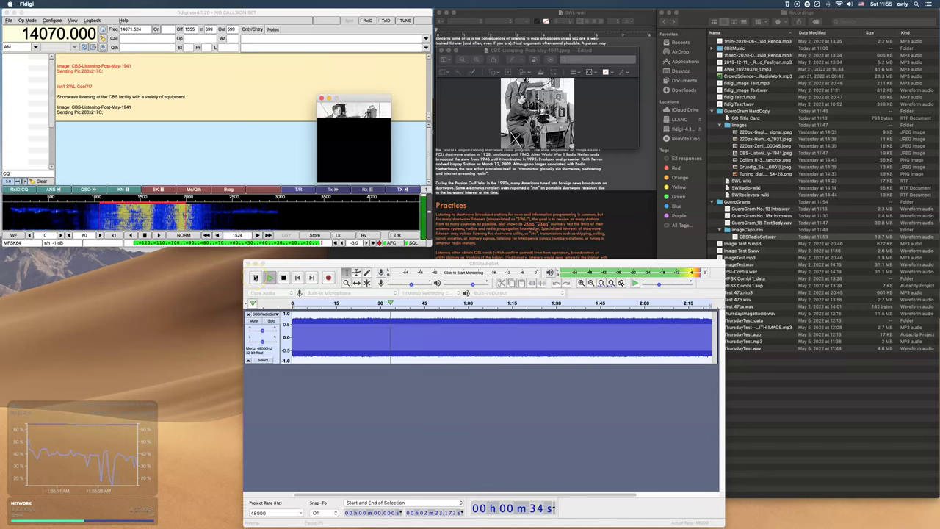
pyautogui.click(255, 277)
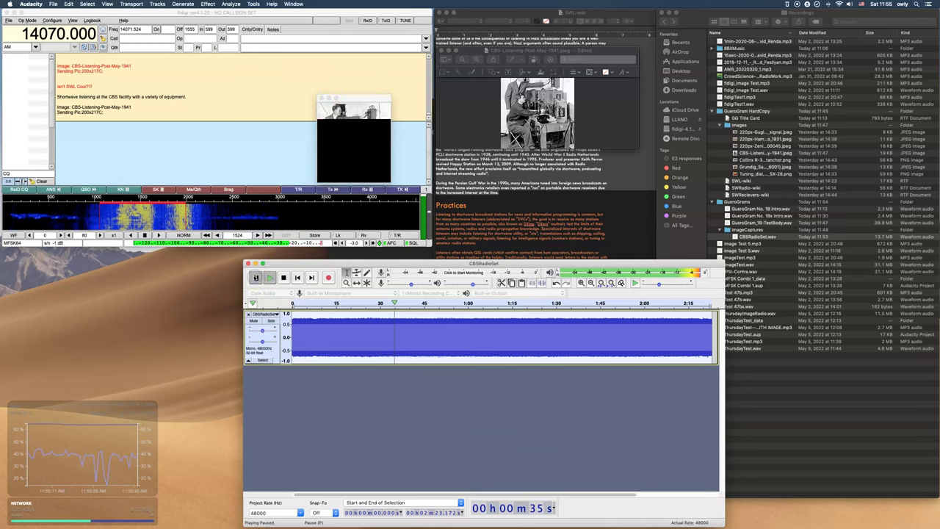
pyautogui.click(194, 82)
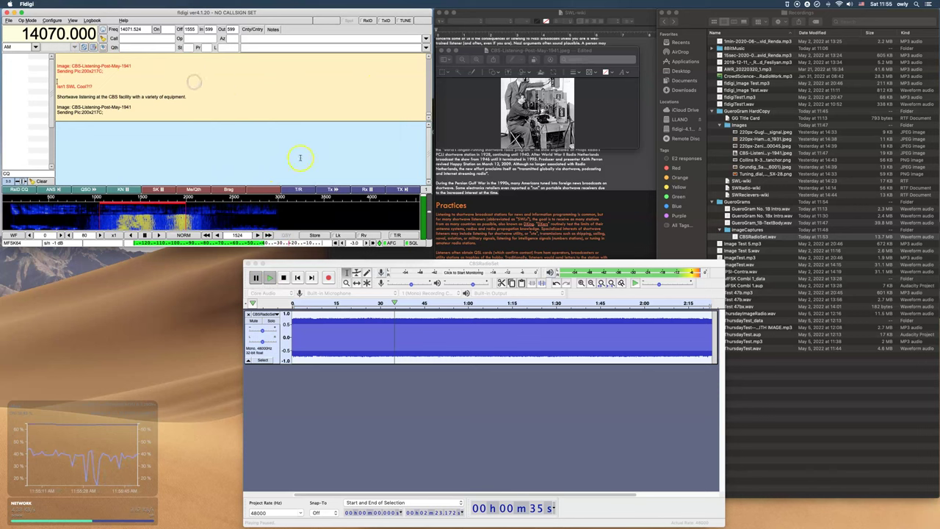
pyautogui.click(329, 37)
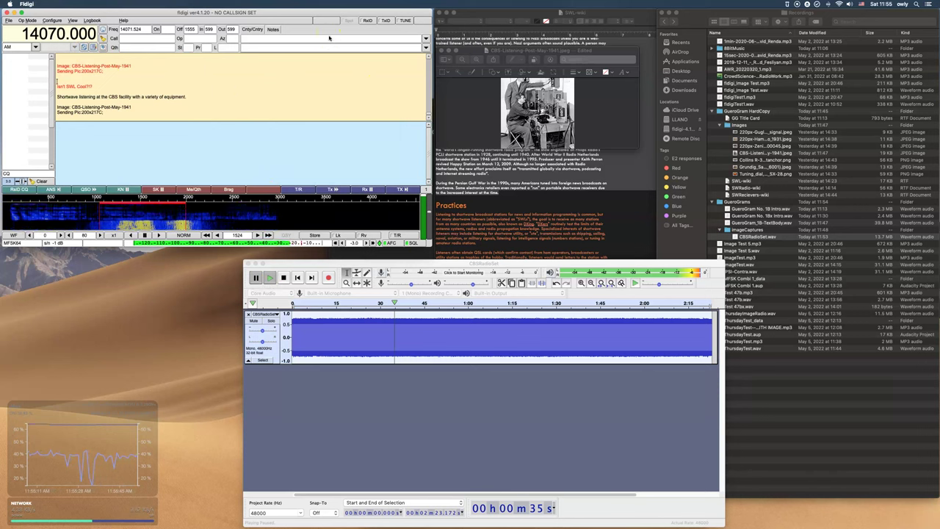